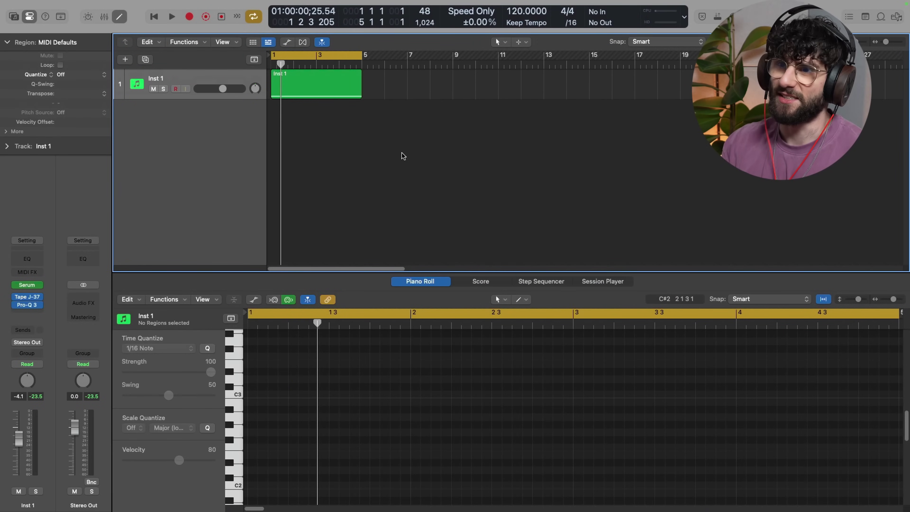
Step: Audition the Inst 1 region, then open Pro-Q 3 and move its window to the right
key(space)
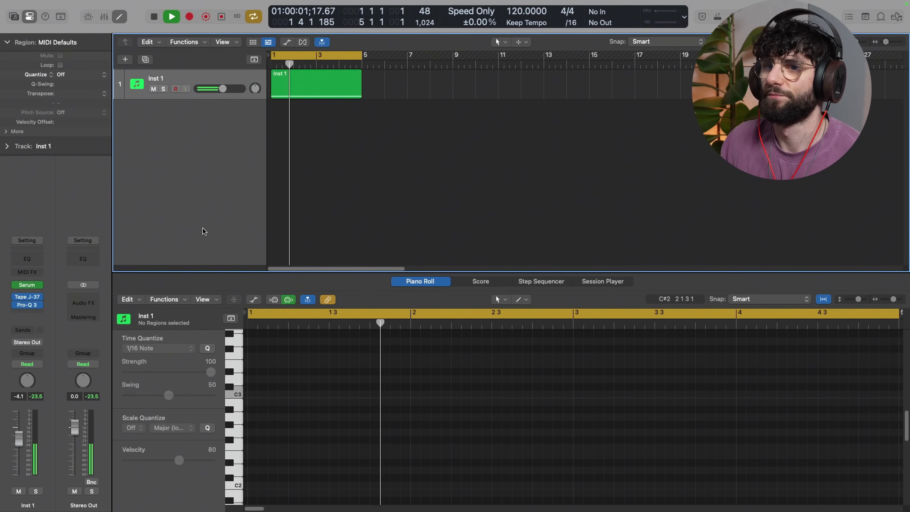
key(space)
click(17, 304)
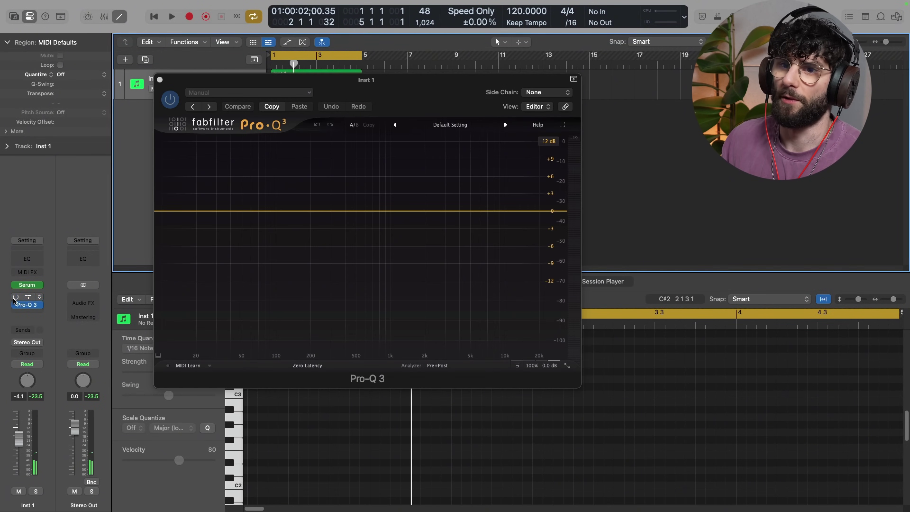
drag(366, 80, 653, 87)
Step: Play the region to watch Pro-Q 3's spectrum, then bring up Tape J-37 on Inst 1
key(space)
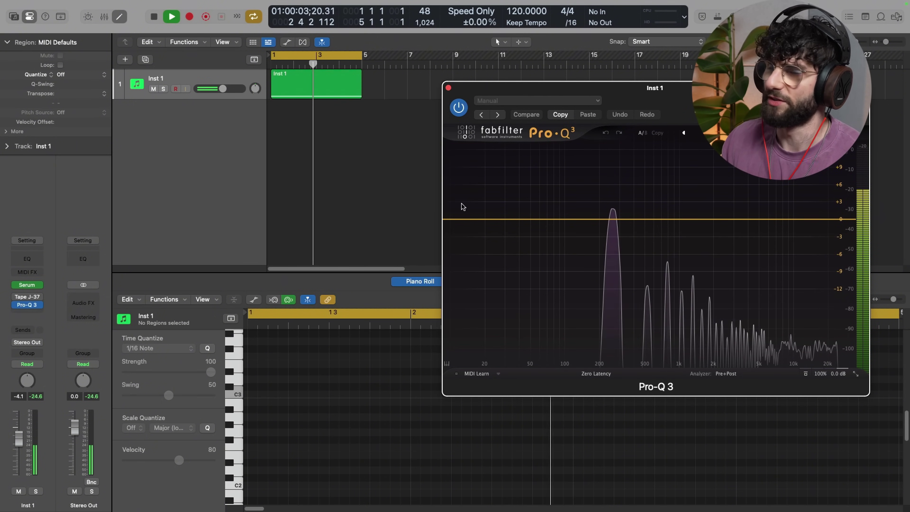
key(space)
click(28, 297)
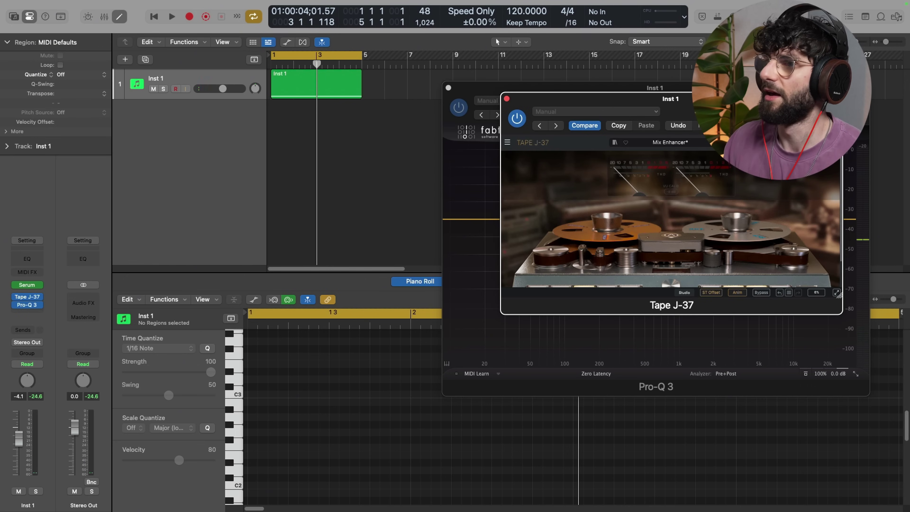
Step: Place the Tape J-37 window beside Pro-Q 3 and enlarge it to show all controls
drag(733, 117, 293, 165)
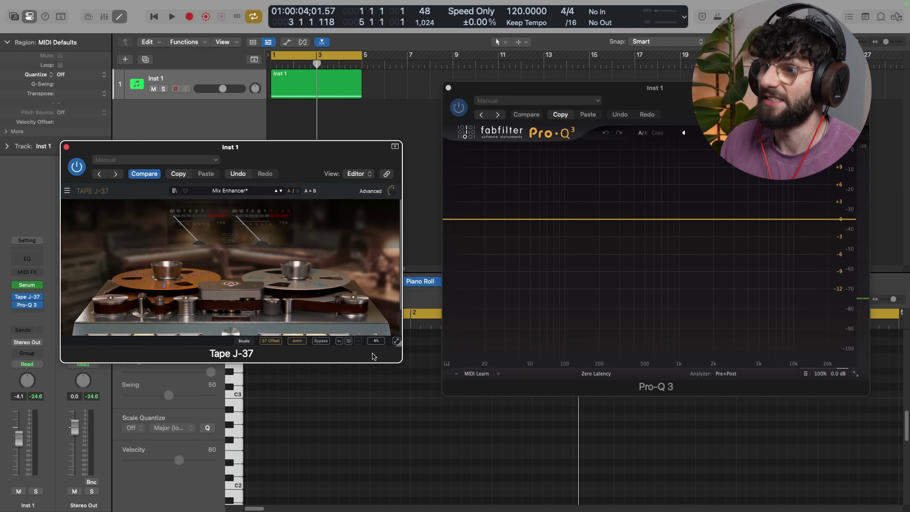
drag(398, 350, 439, 389)
drag(251, 163, 202, 112)
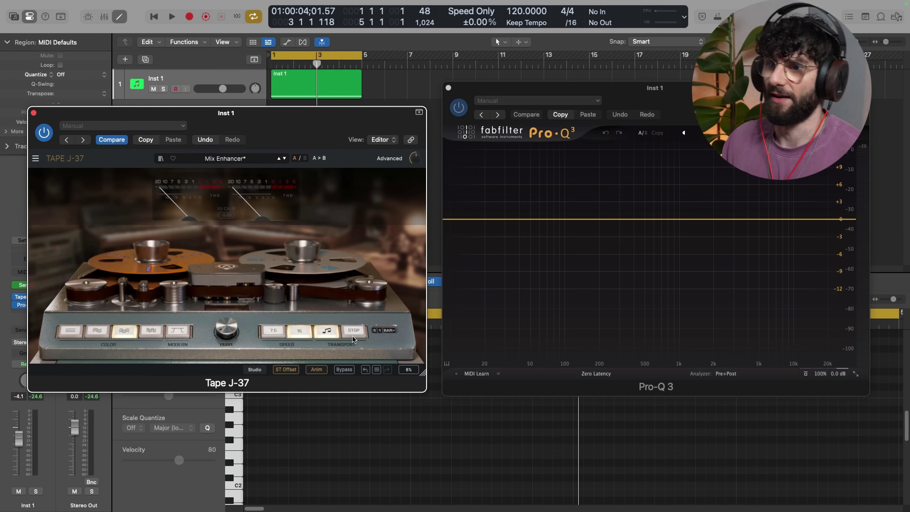
Step: During playback, raise Tape J-37's drive to about 47 dB
key(space)
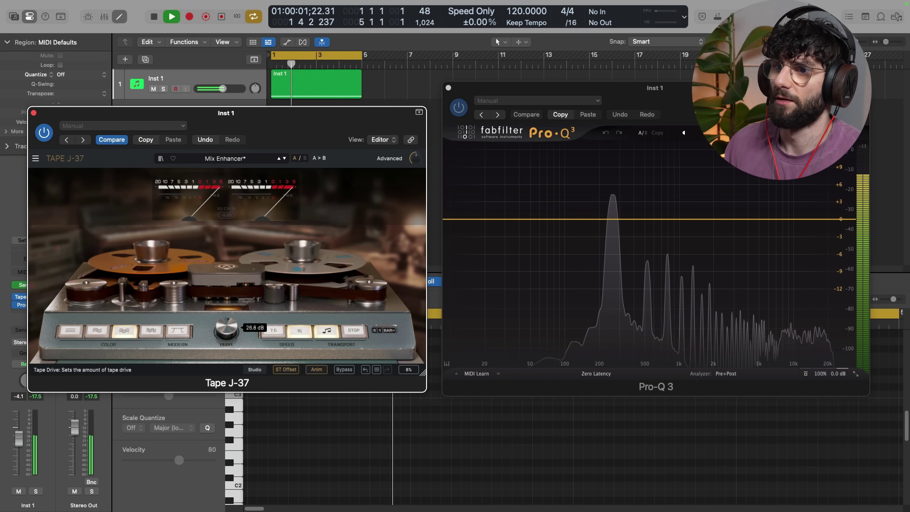
drag(226, 327, 226, 315)
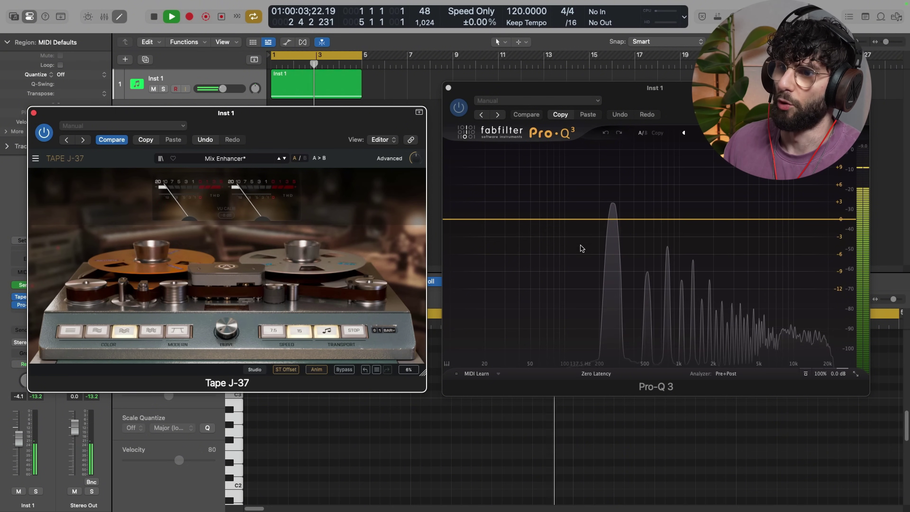
click(235, 337)
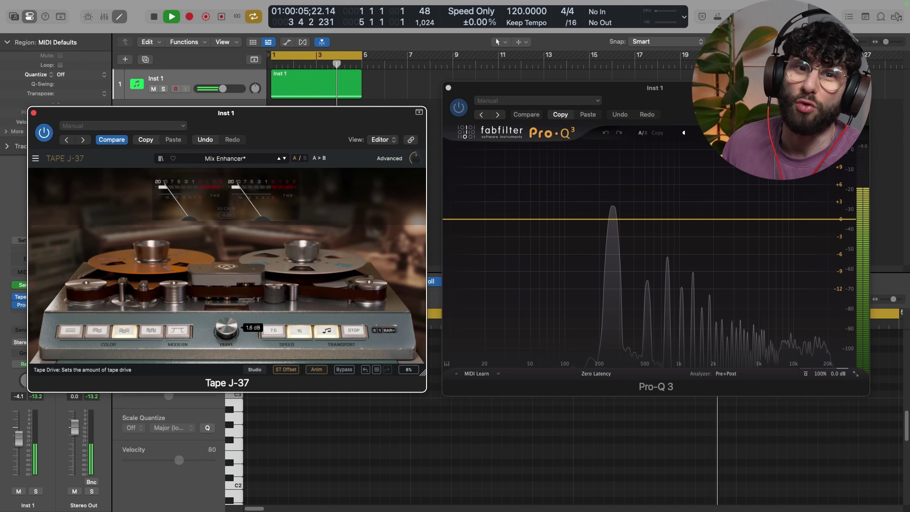
drag(235, 337, 235, 305)
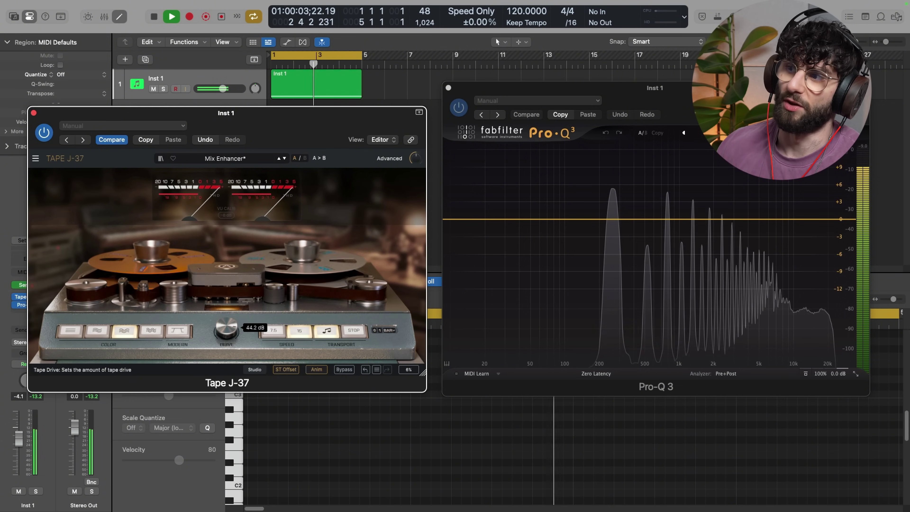
drag(236, 301, 235, 297)
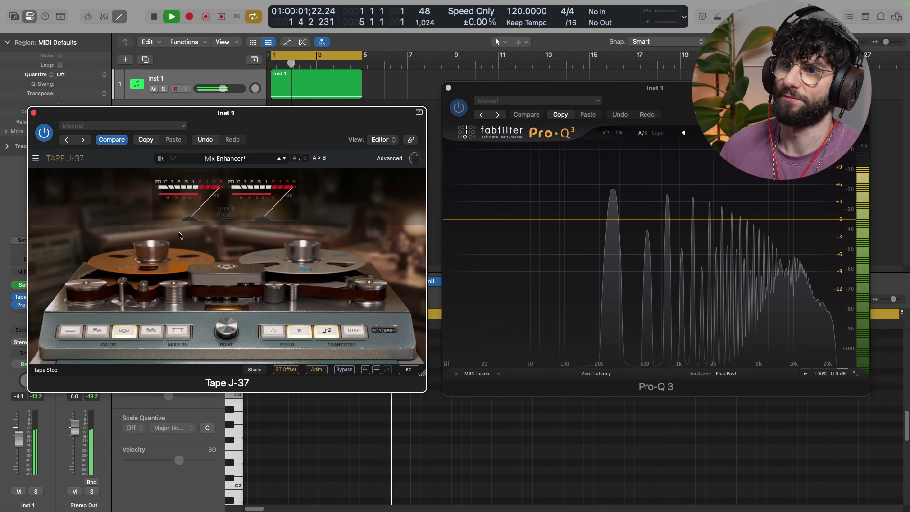
click(344, 369)
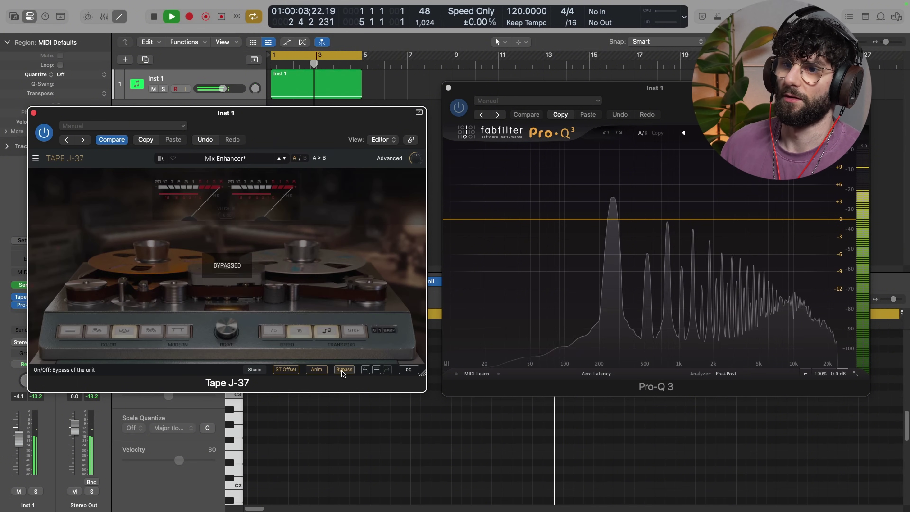
click(343, 370)
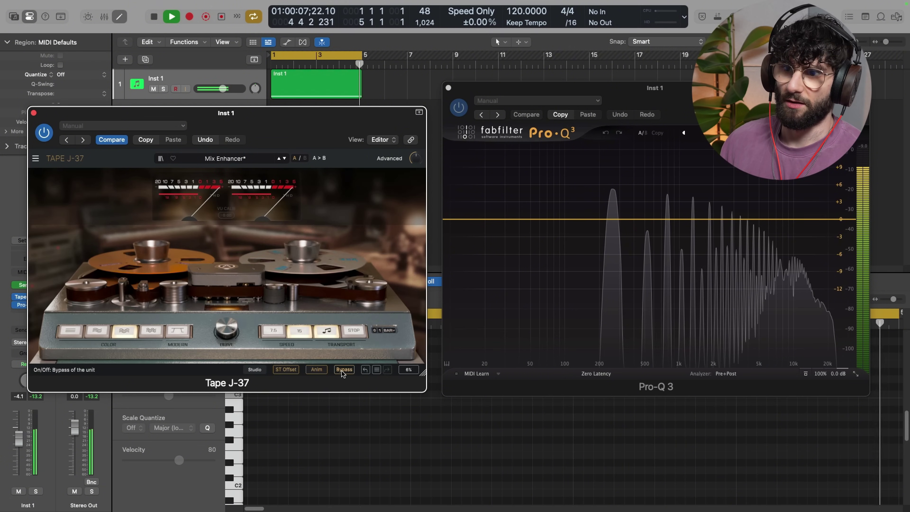
click(343, 370)
click(343, 369)
key(space)
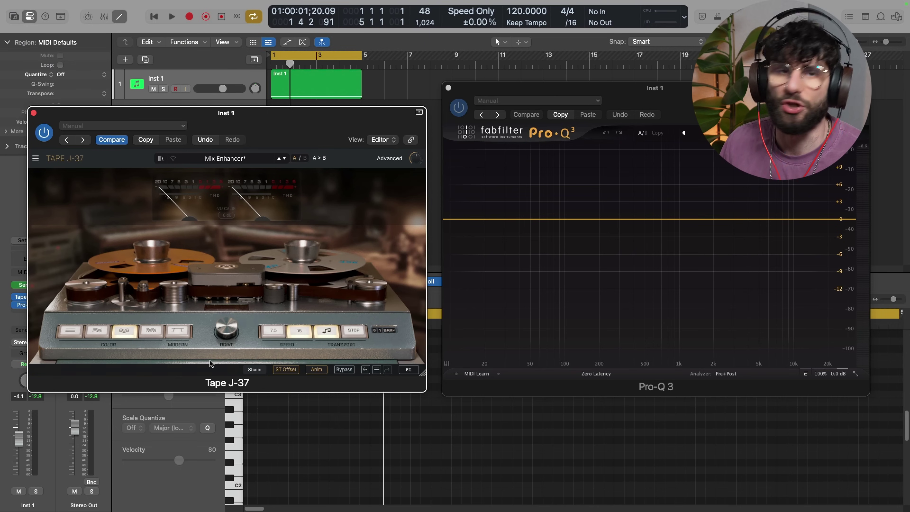
Step: Move the Tape J-37 window right to uncover the inspector
drag(315, 113, 539, 115)
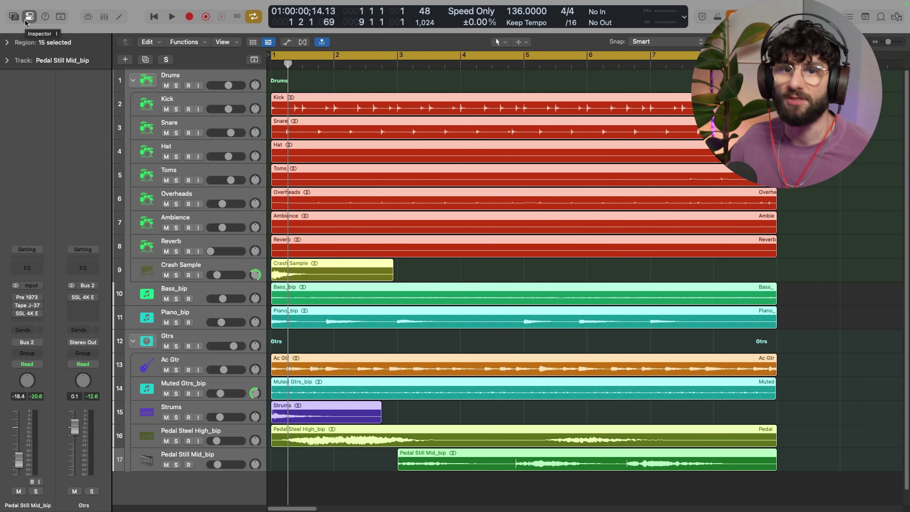
Step: Start song playback
key(space)
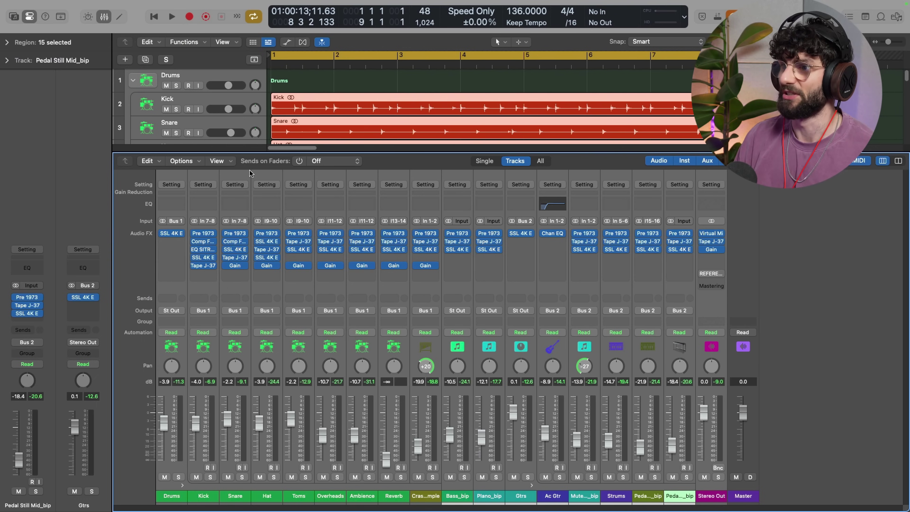
Step: Bypass plugins across the mixer channels, then re-enable each channel's second plugin
alt+click(575, 233)
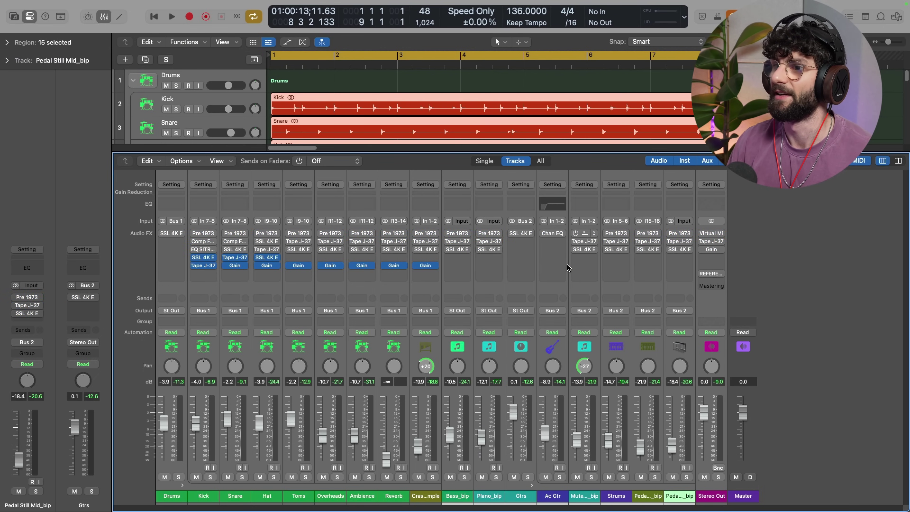
alt+click(193, 257)
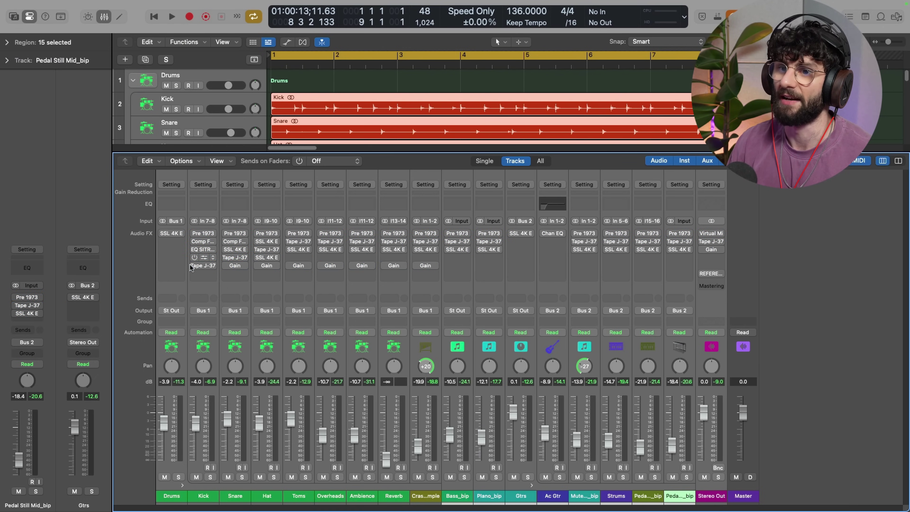
alt+click(703, 241)
Step: Open the Stereo Out's Tape J-37 and enlarge it to reveal Color, Drive and Speed
click(711, 242)
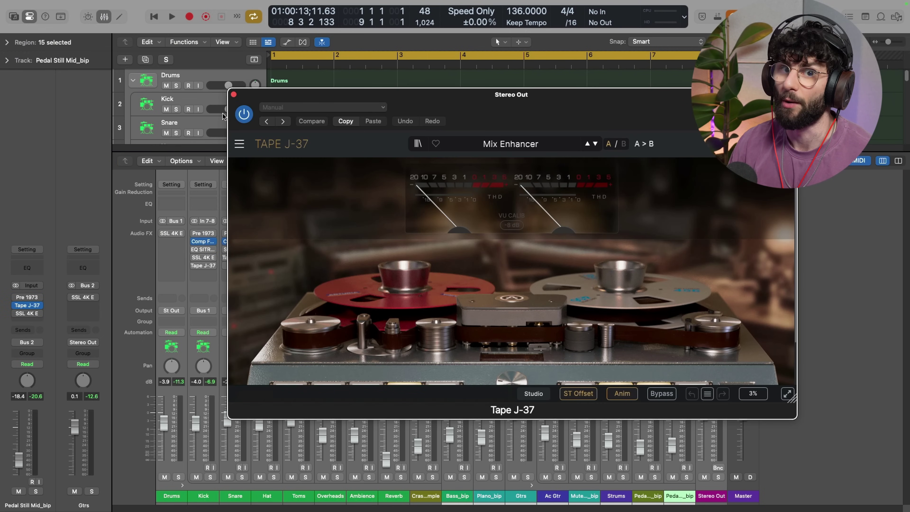
click(233, 94)
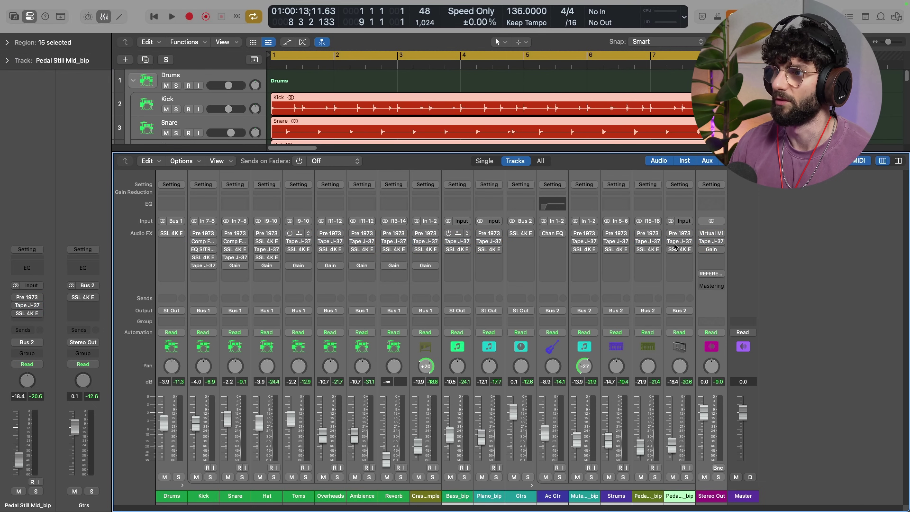
click(711, 258)
click(711, 260)
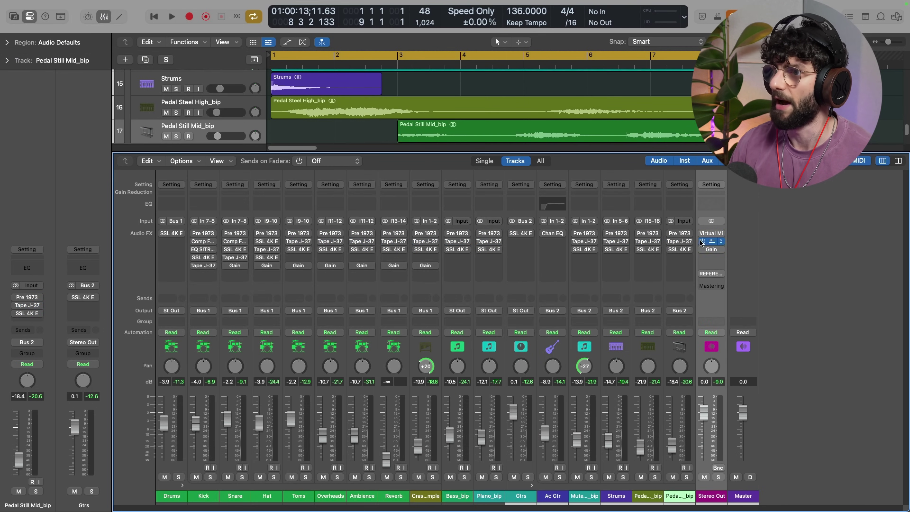
click(712, 242)
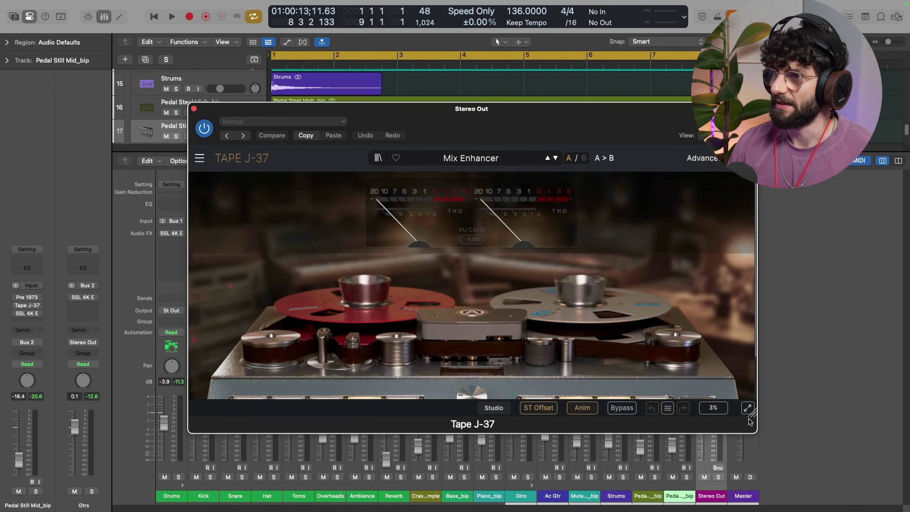
drag(749, 421, 752, 482)
drag(510, 123, 497, 89)
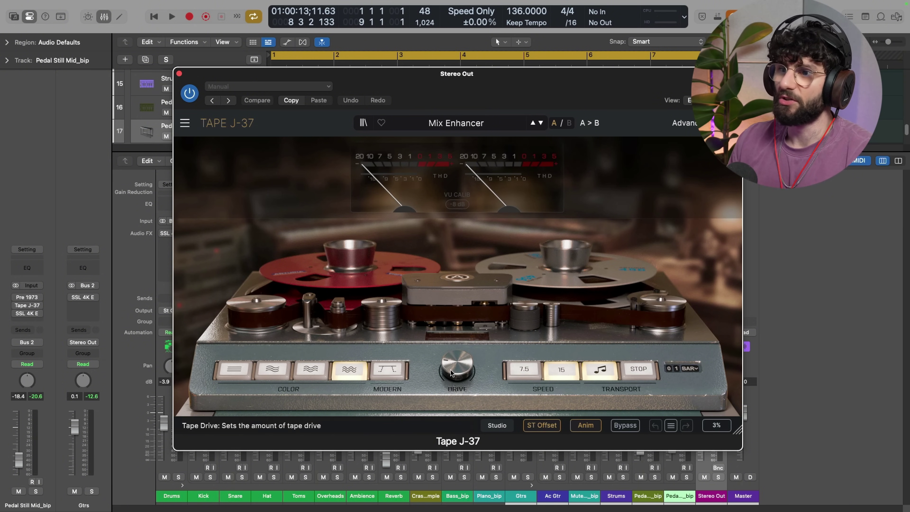
Step: Play the mix and settle the Stereo Out Tape J-37 drive near 12.2 dB, then stop
mouse_move(453, 366)
key(space)
mouse_move(453, 367)
mouse_down()
mouse_move(453, 354)
mouse_move(453, 368)
mouse_up()
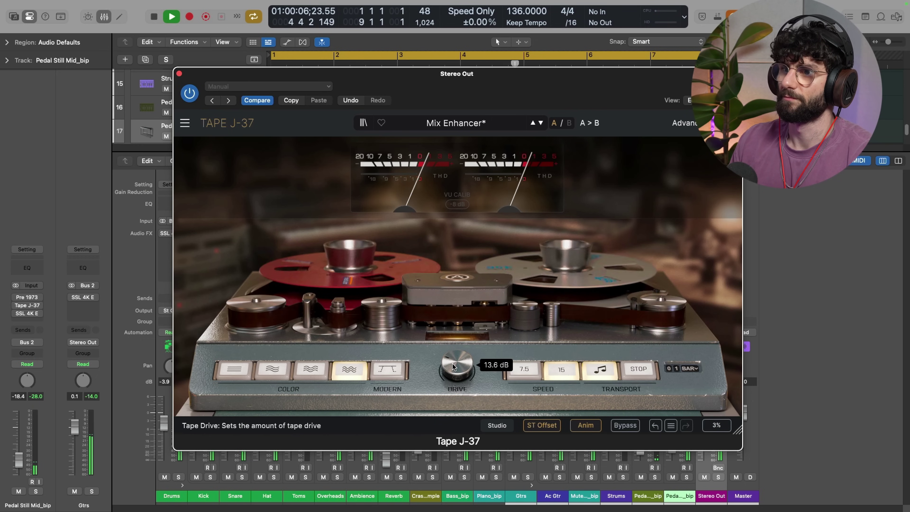
scroll(452, 362, up, 2)
drag(453, 366, 453, 378)
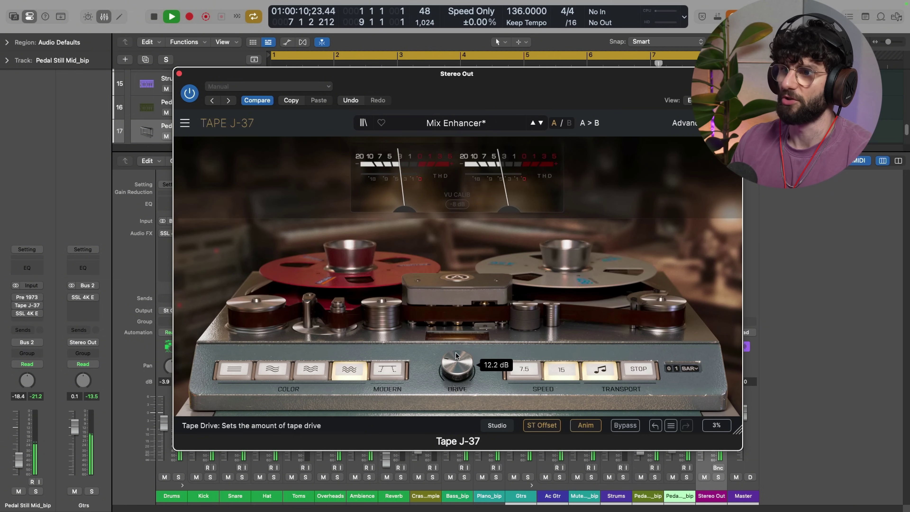
key(space)
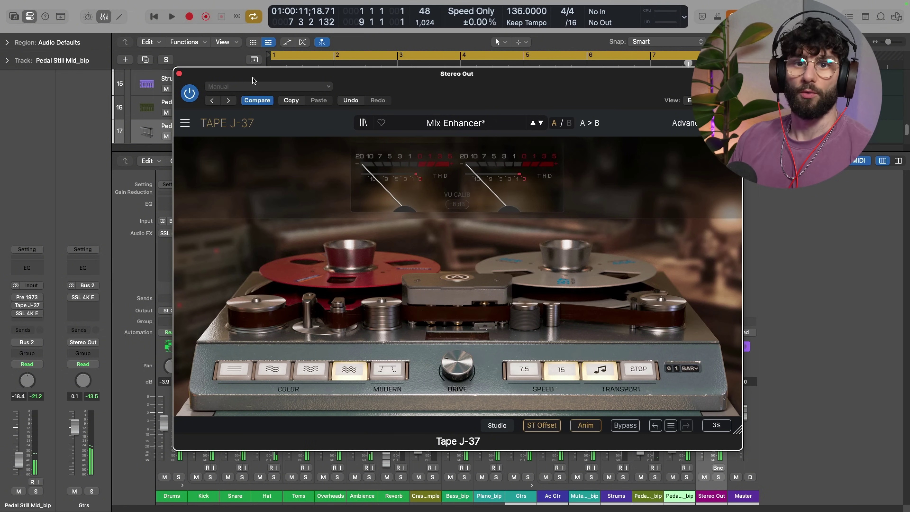
Step: Close Tape J-37 and open the Stereo Out's Virtual Mix Rack, shifting its window right
click(179, 73)
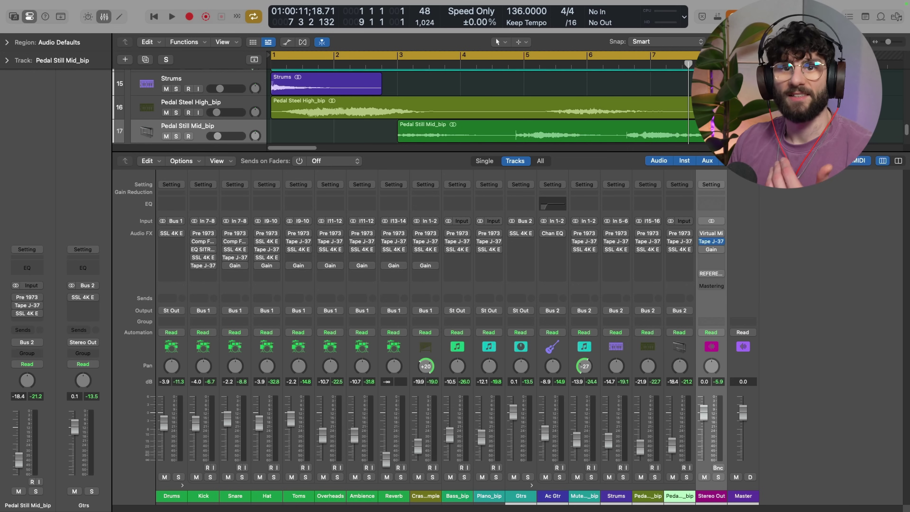
click(702, 236)
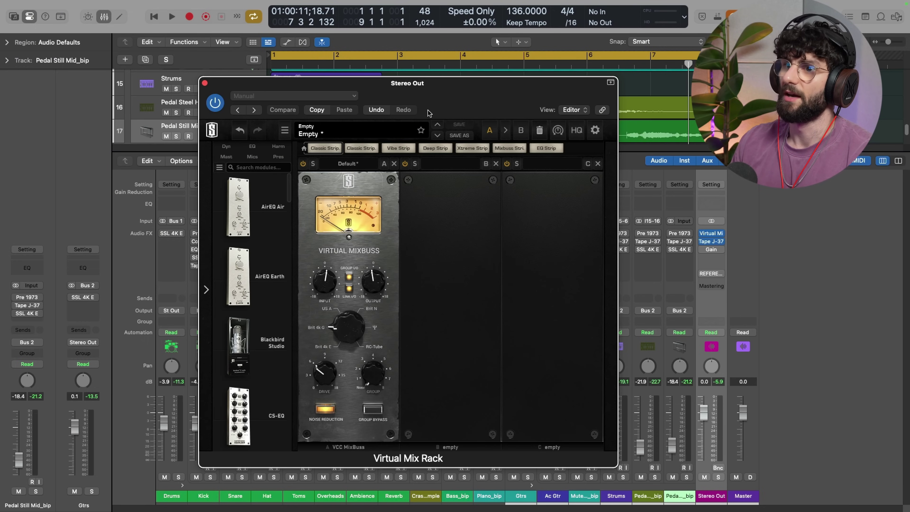
drag(442, 104, 495, 96)
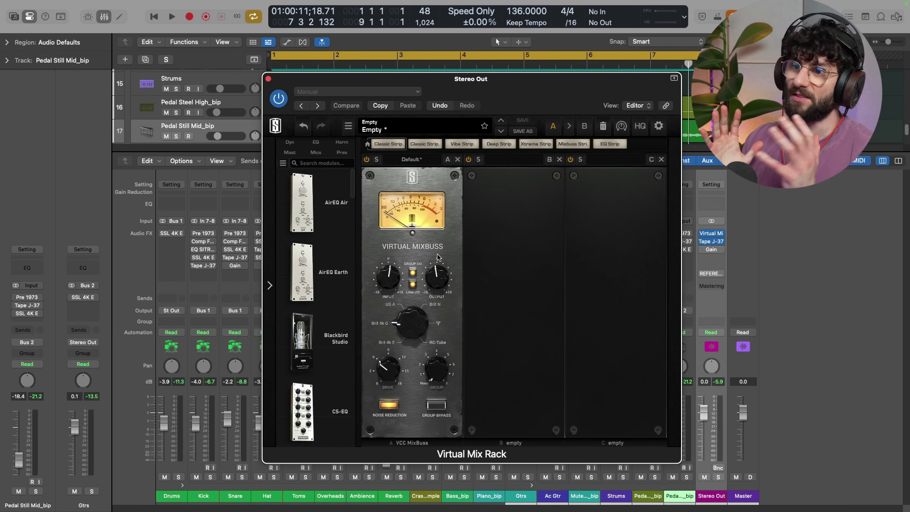
Step: Audition the mixbuss while adjusting its input between about -0.91 and +0.84 dB, then close it
key(space)
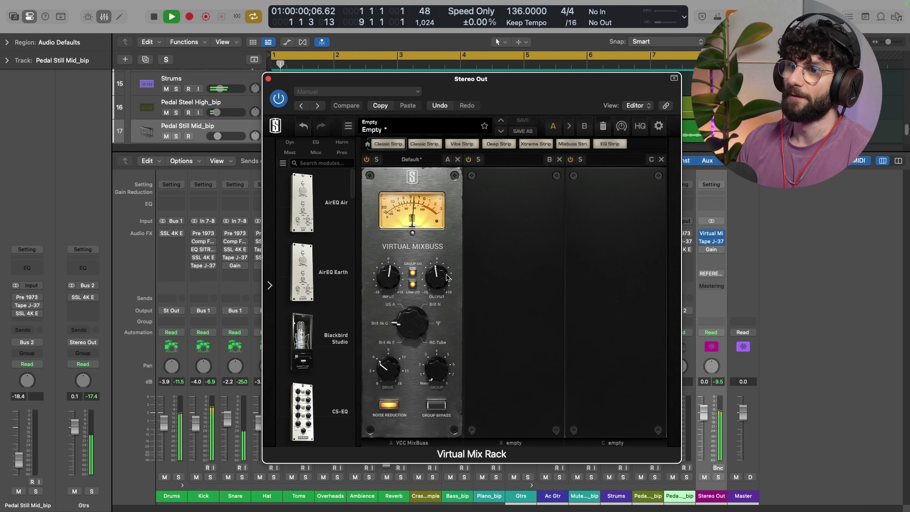
drag(388, 277, 389, 275)
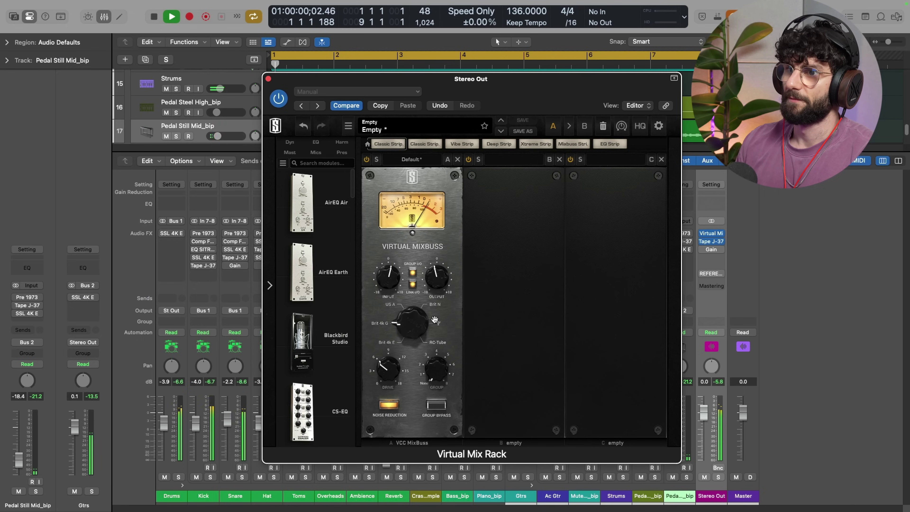
drag(389, 278, 387, 277)
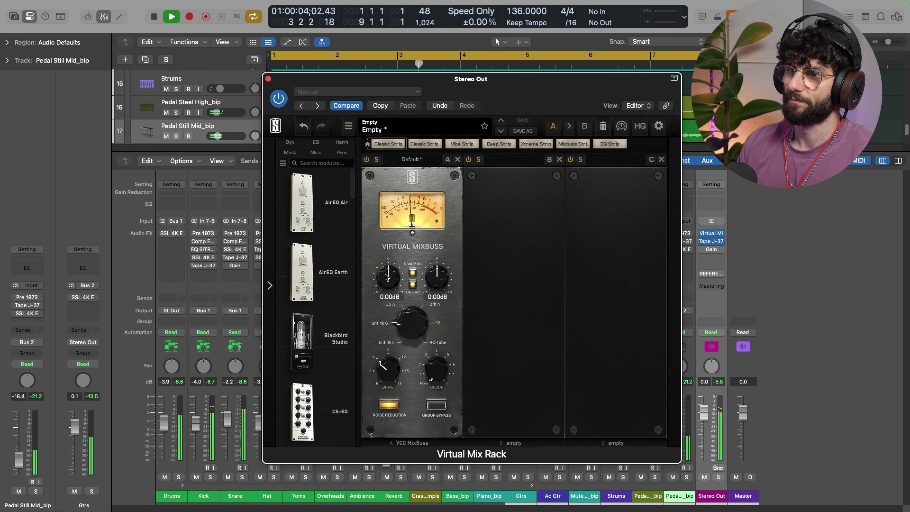
key(space)
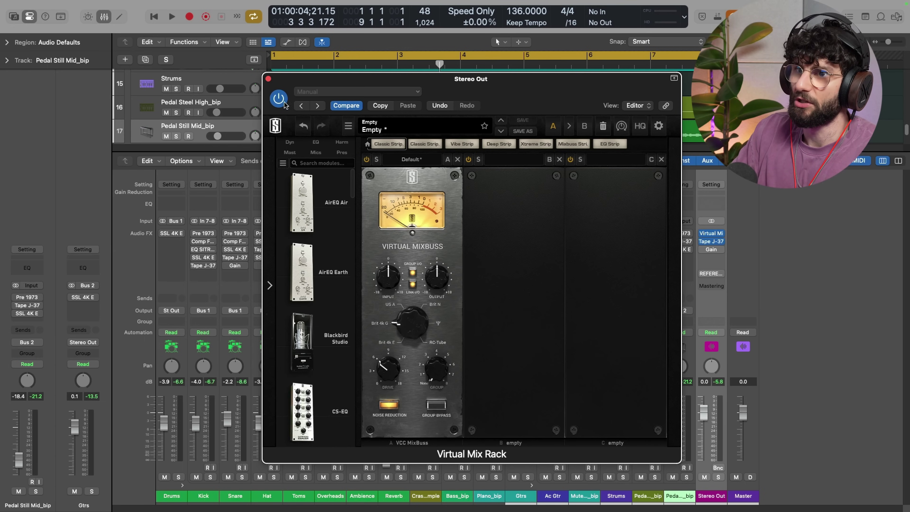
click(268, 78)
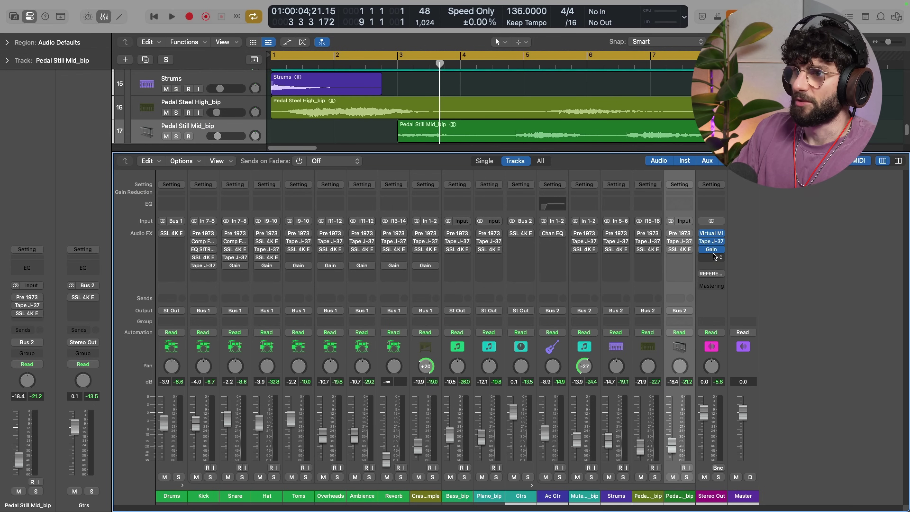
Step: Play the song from the start and select all three Stereo Out inserts, then stop
key(space)
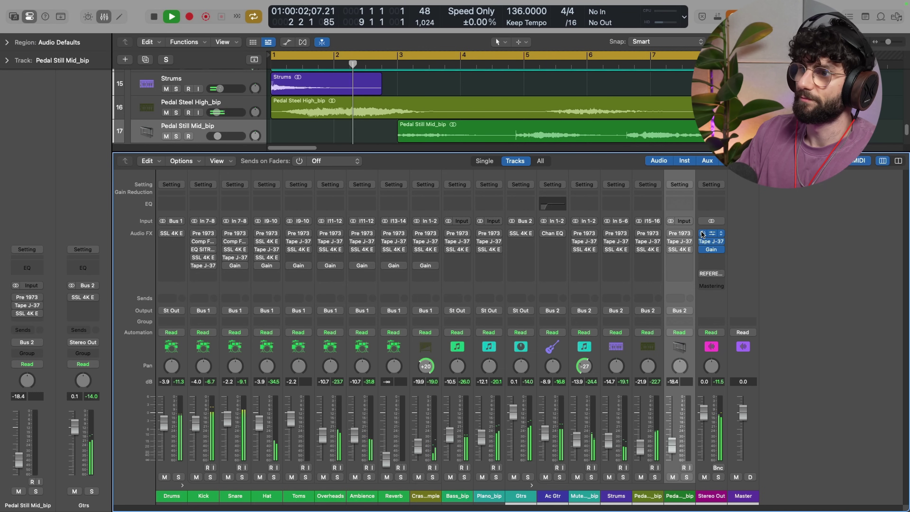
key(space)
key(space)
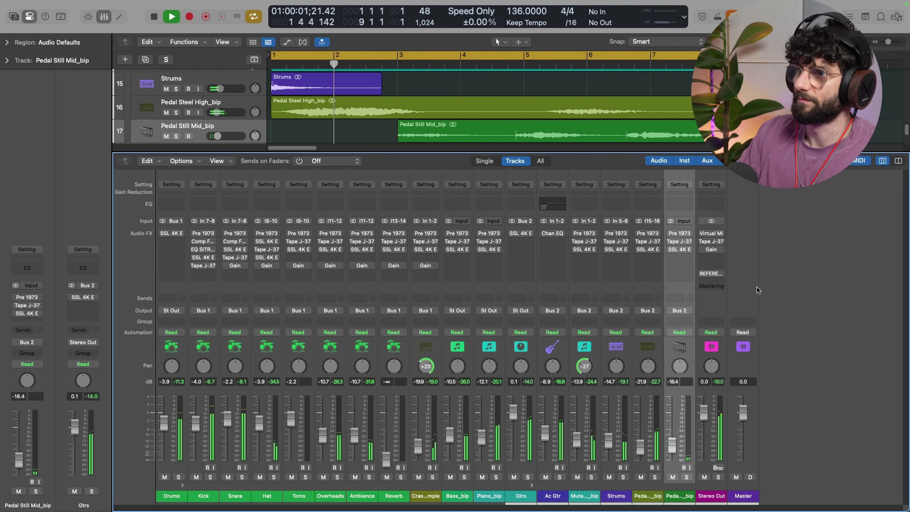
mouse_move(704, 235)
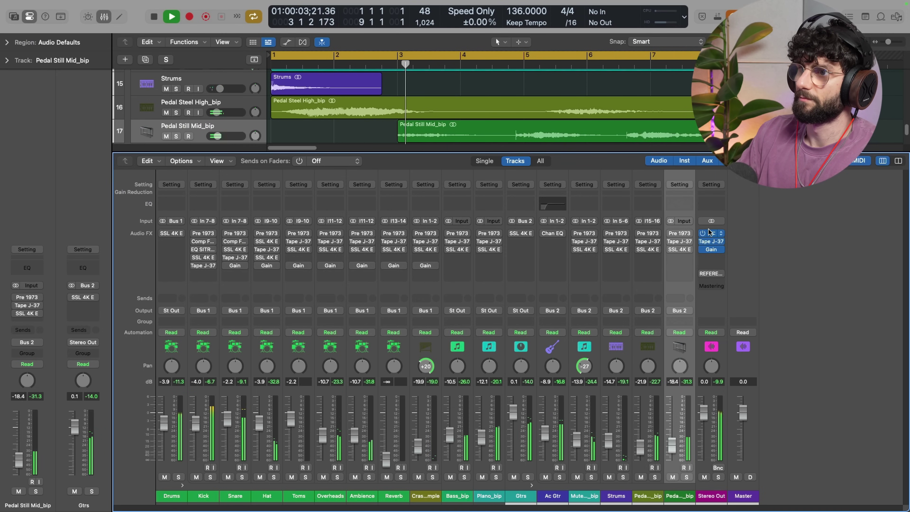
click(703, 235)
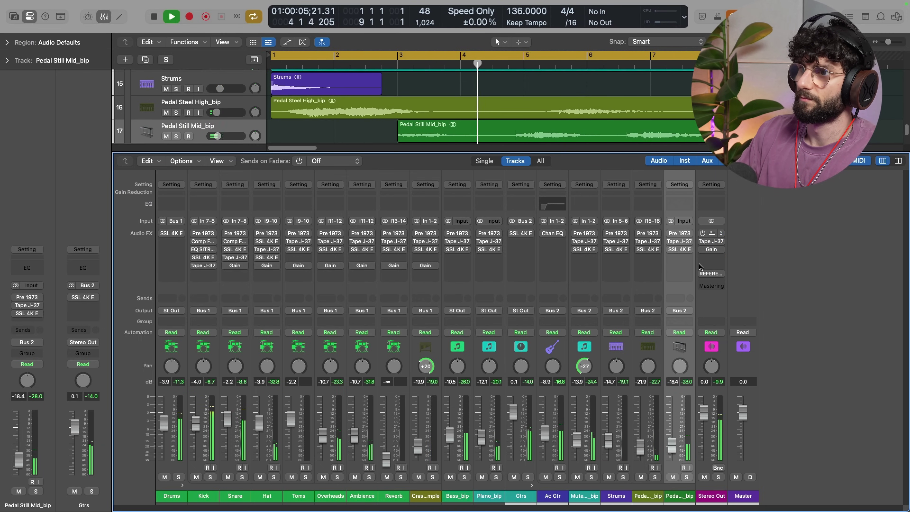
click(702, 233)
click(701, 233)
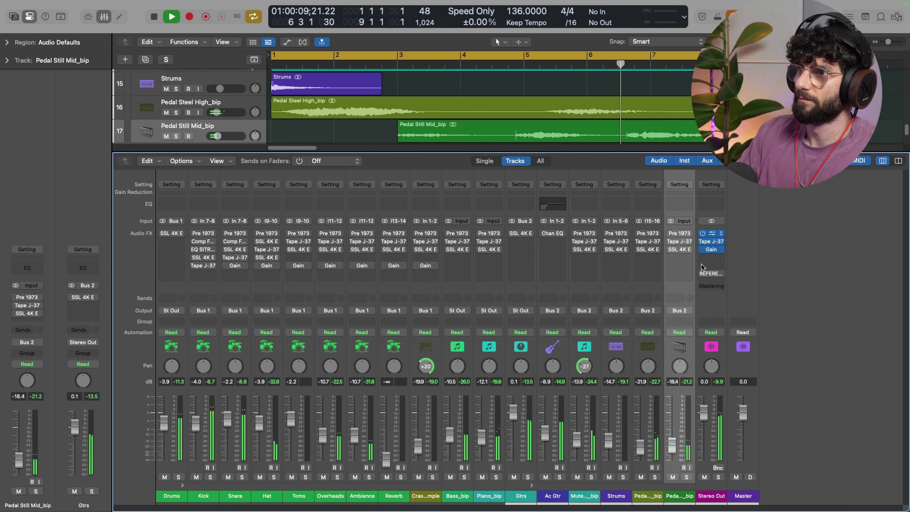
key(space)
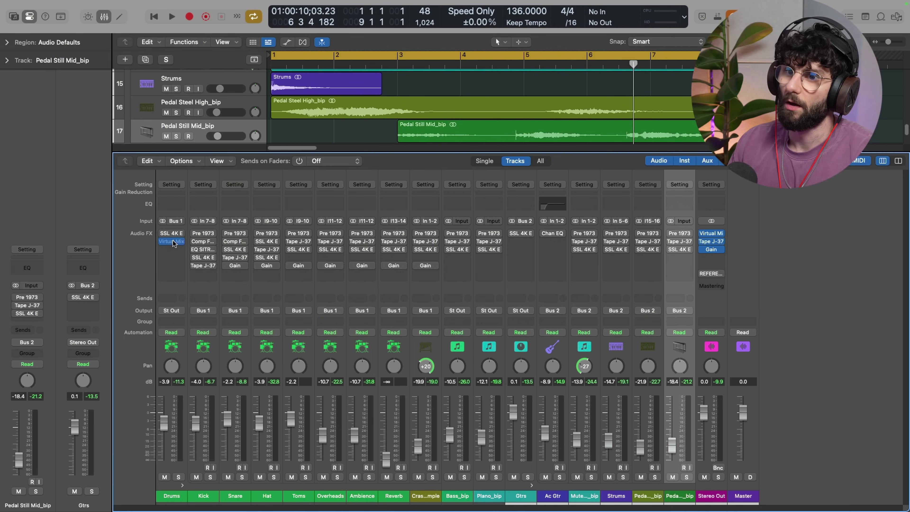
Step: Solo Drums and lower its Virtual Mix Rack input to about -0.5 dB while playing
click(174, 244)
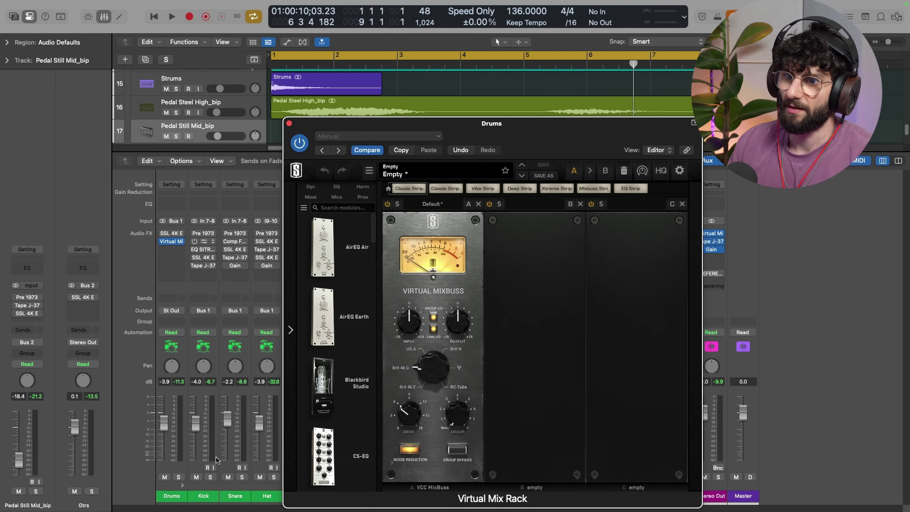
click(178, 477)
key(space)
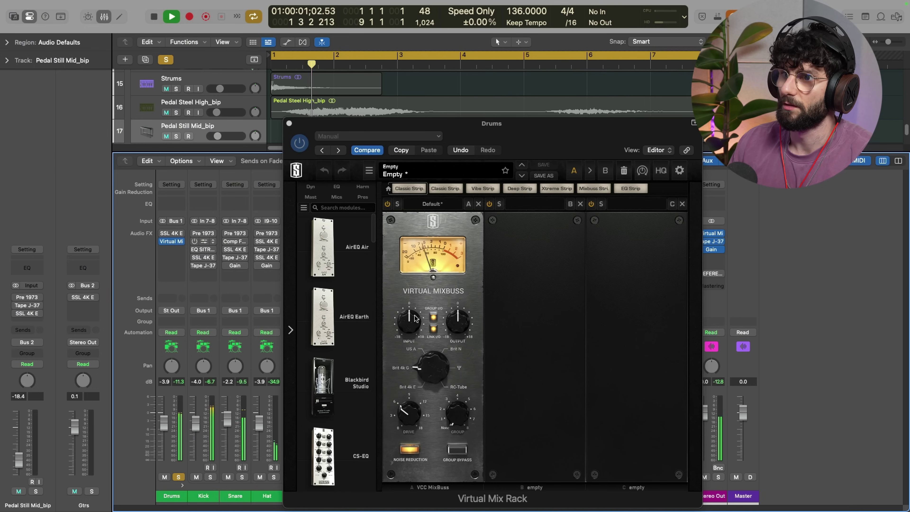
drag(414, 319, 416, 324)
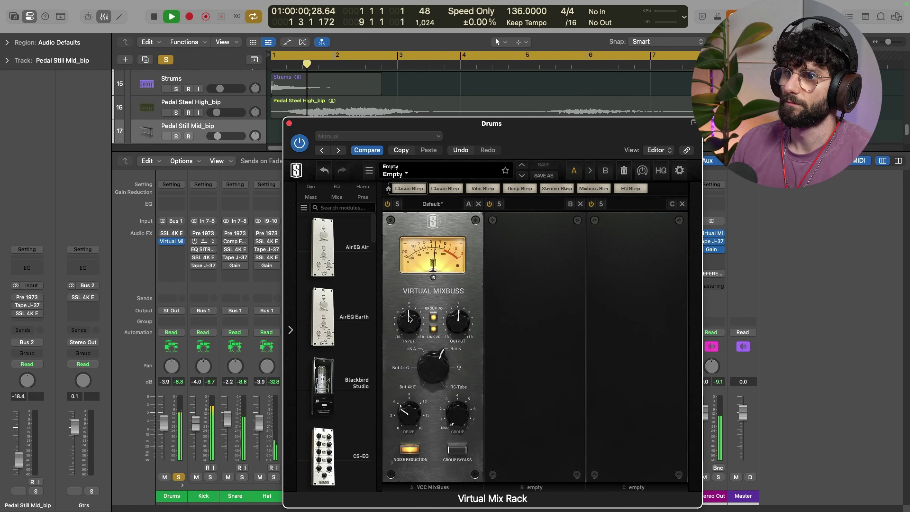
mouse_move(408, 317)
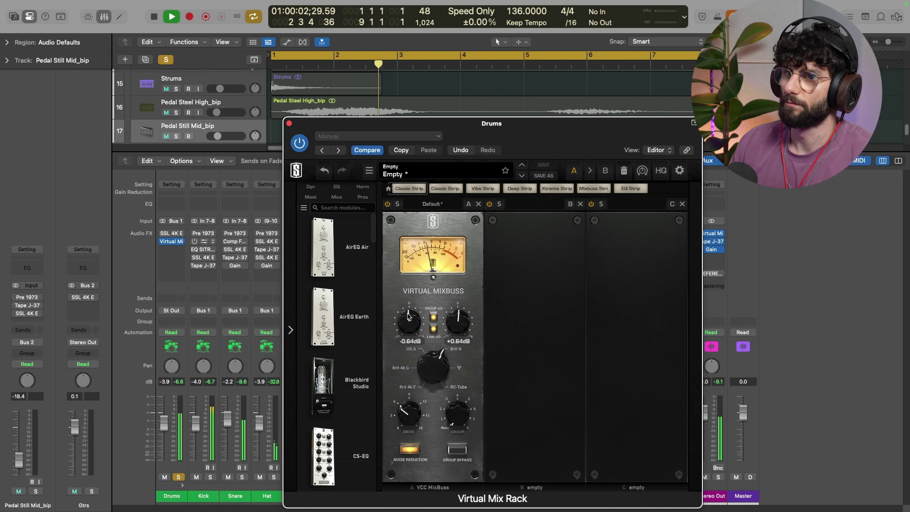
click(289, 123)
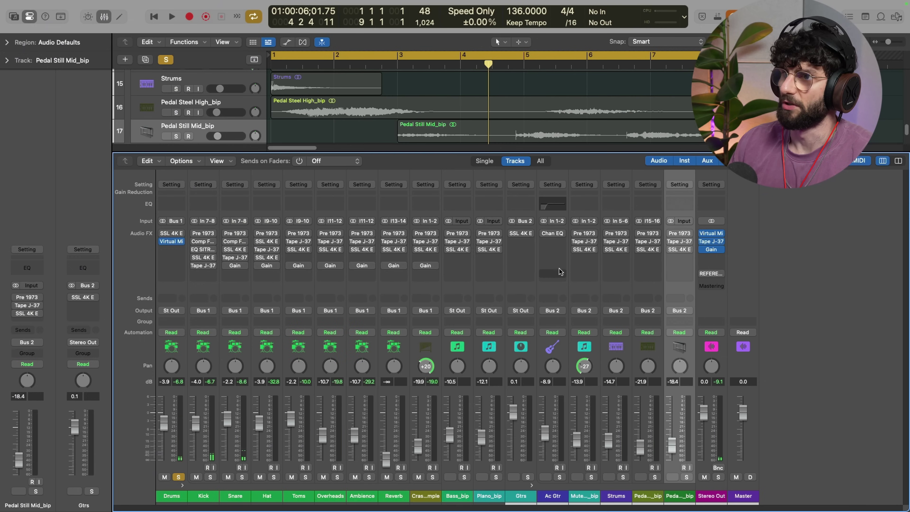
Step: Copy Virtual Mix Rack onto Gtrs with input at +2.47 dB, then hide the mixer
drag(712, 236, 520, 242)
click(520, 242)
key(space)
click(204, 305)
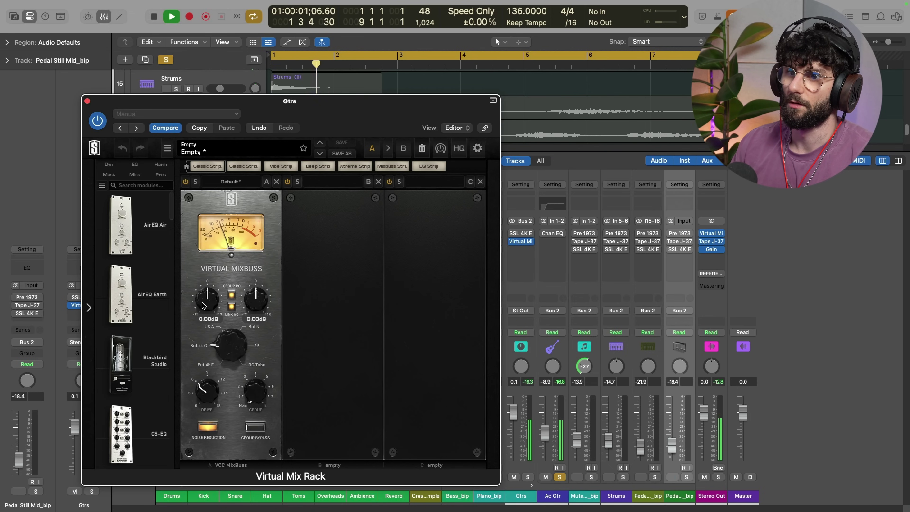
drag(203, 300, 203, 299)
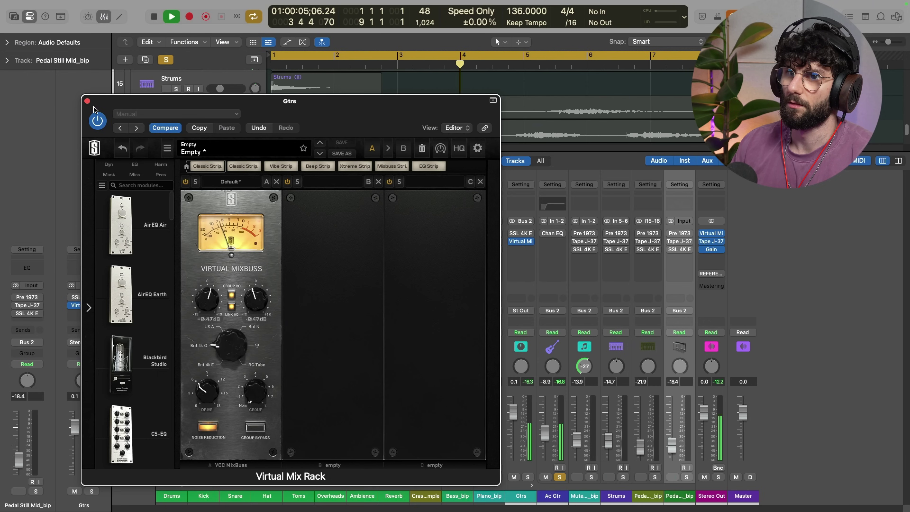
click(87, 102)
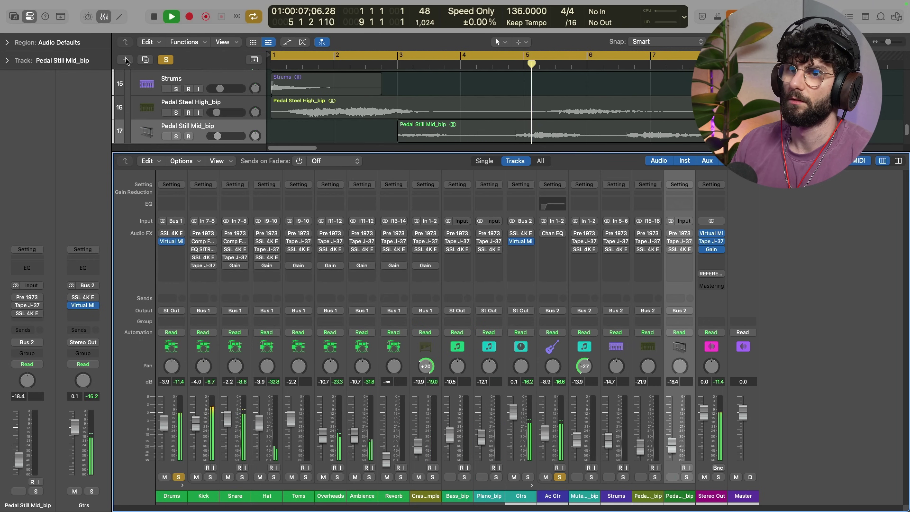
click(104, 17)
scroll(153, 77, up, 1)
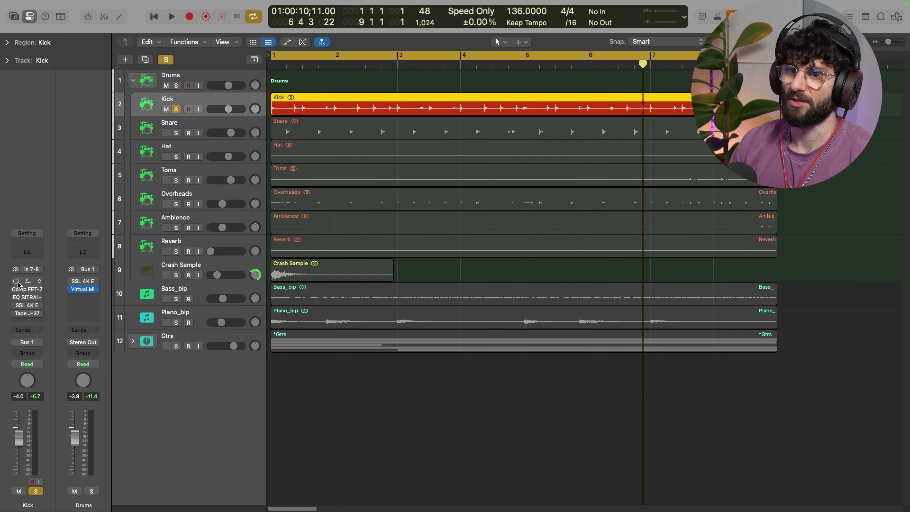
Step: Open the Kick's Pre 1973 and turn its input gain to about -64 dB during playback
click(21, 282)
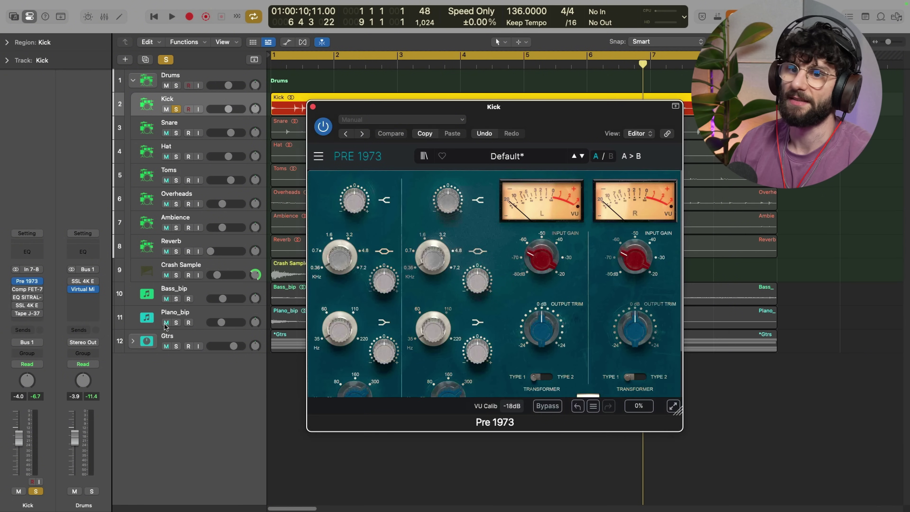
key(space)
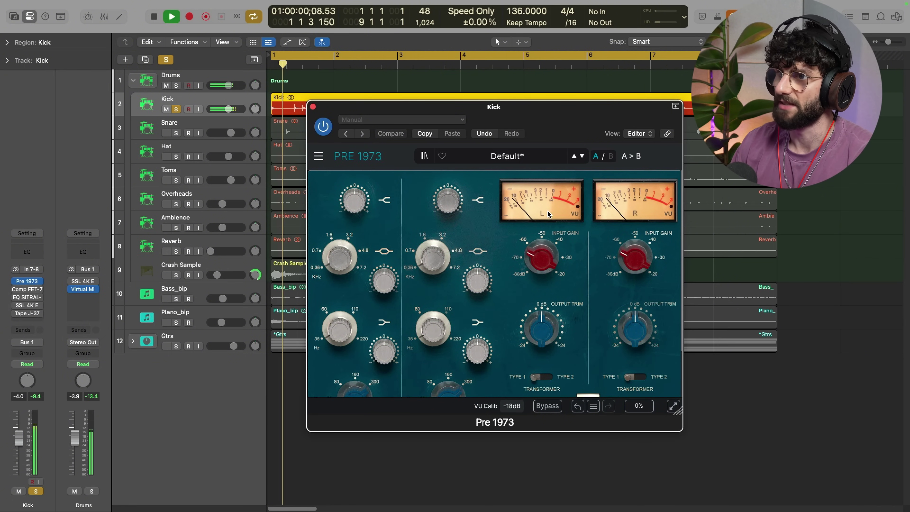
drag(541, 257, 533, 222)
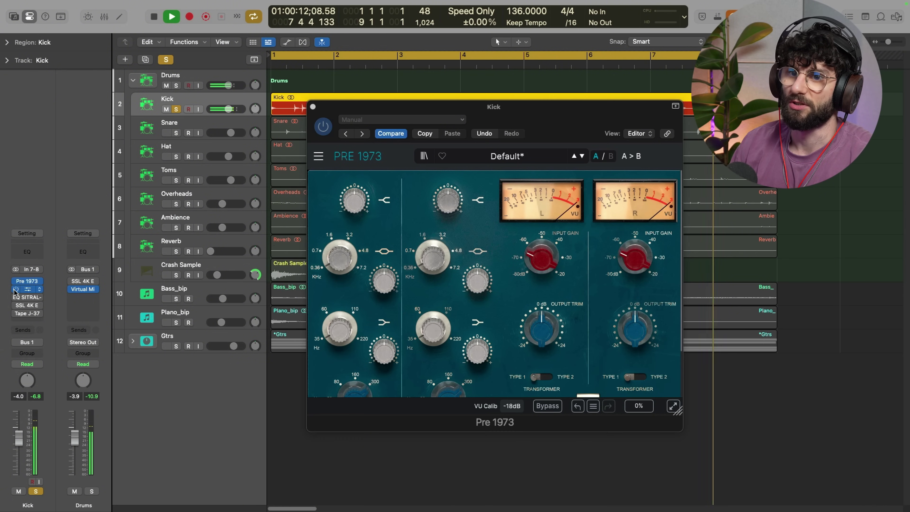
Step: Set the Kick's Comp FET-76 input to about -33.6 dB, then close the compressor
click(27, 289)
drag(466, 146, 444, 158)
drag(339, 291, 340, 288)
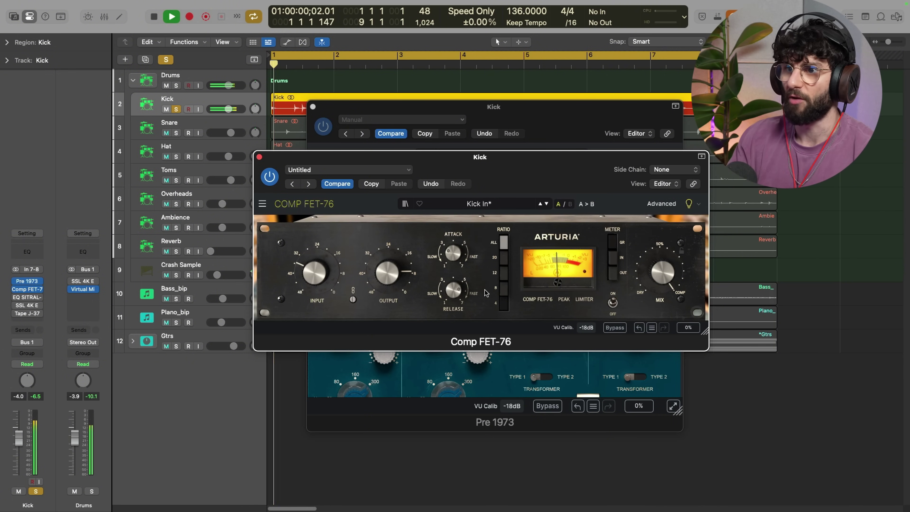
click(259, 157)
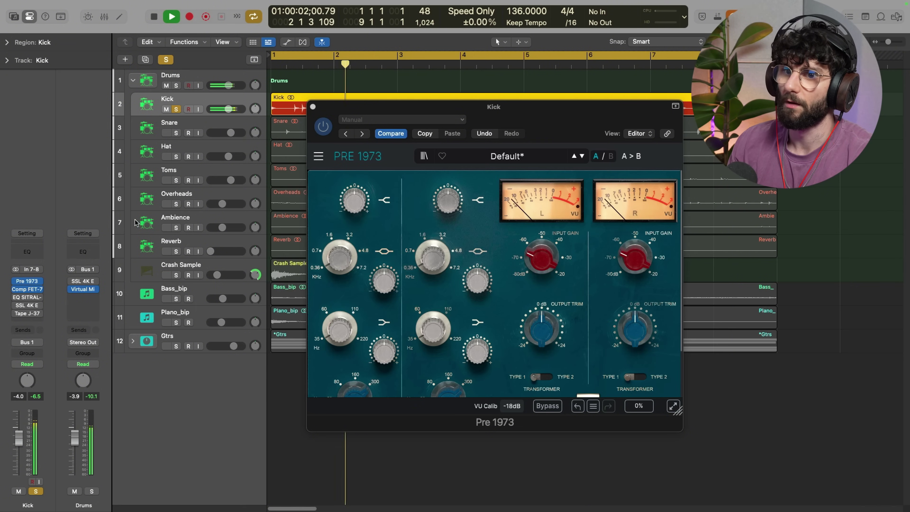
Step: Inspect the Kick's EQ SITRAL-295 (40 Hz high-pass, +6 dB low shelf), then close it
click(28, 297)
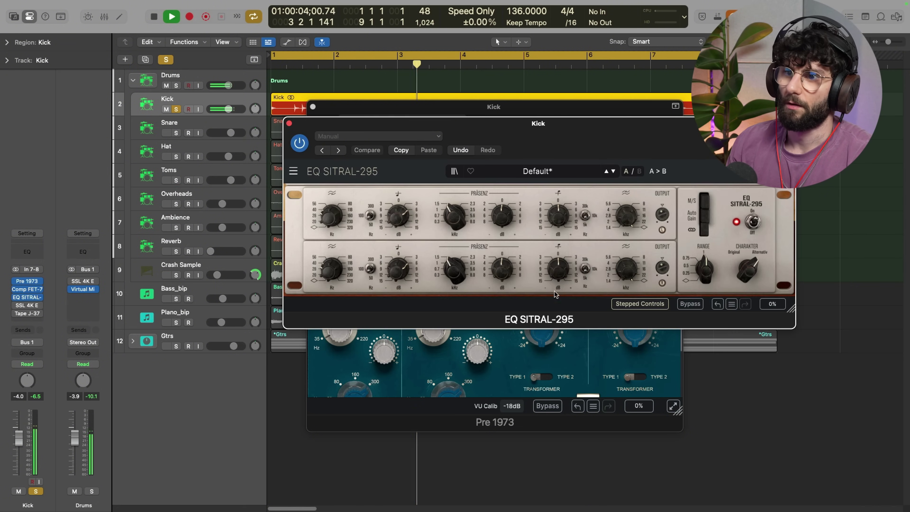
drag(579, 119, 522, 166)
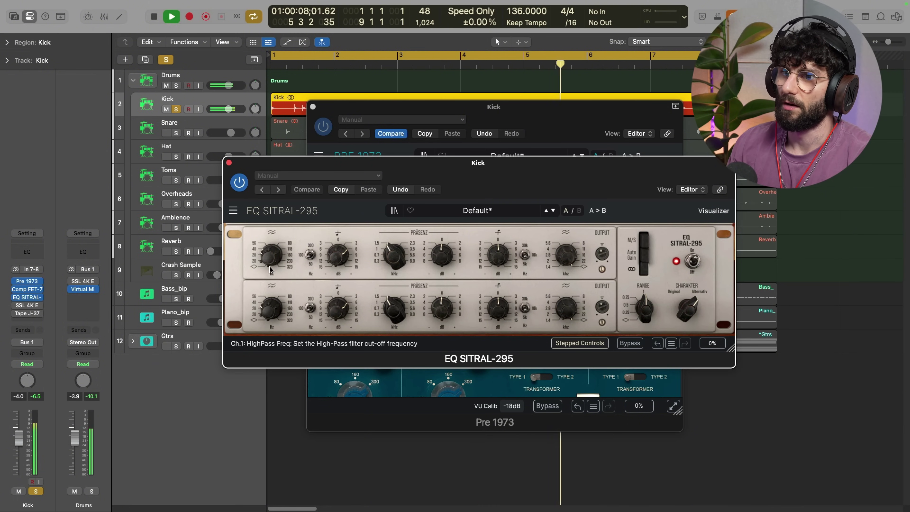
mouse_move(269, 262)
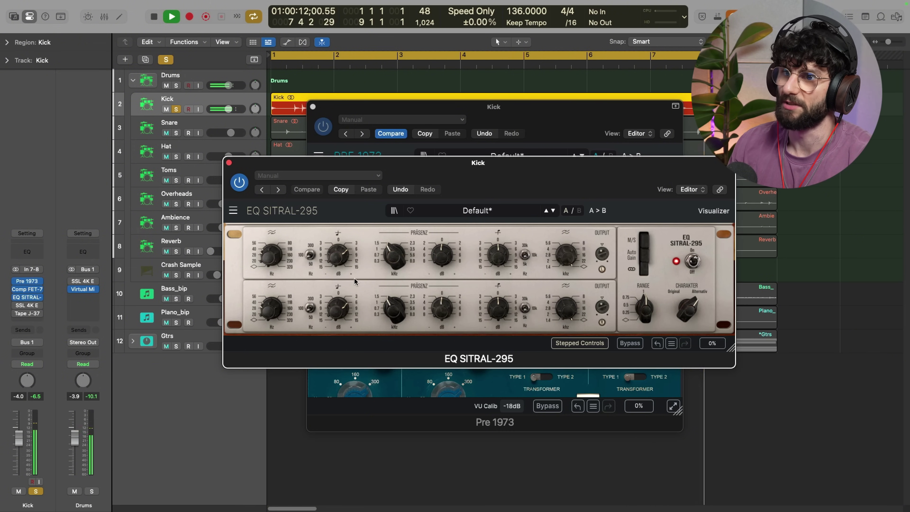
mouse_move(331, 260)
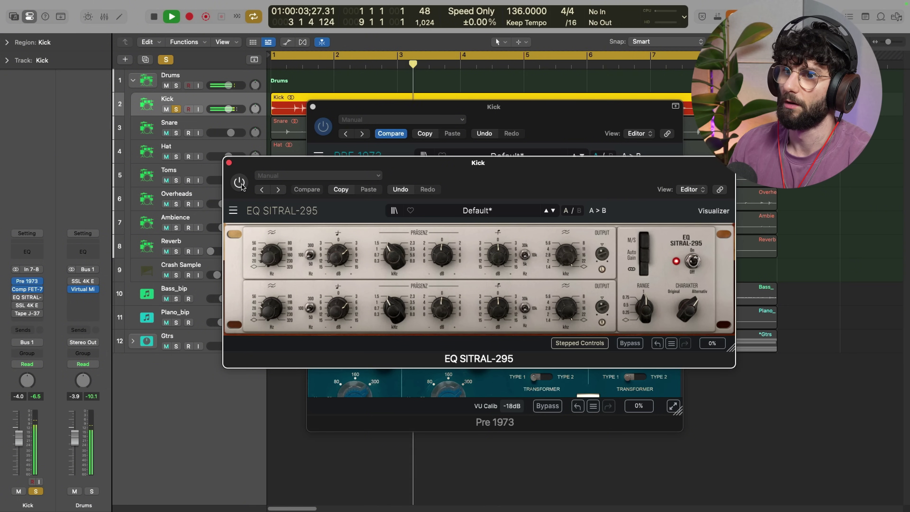
click(229, 164)
click(313, 106)
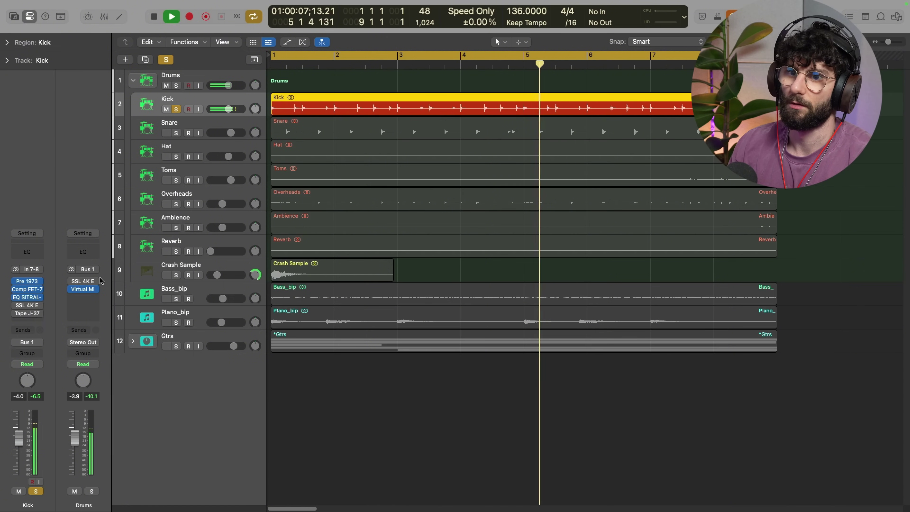
click(20, 305)
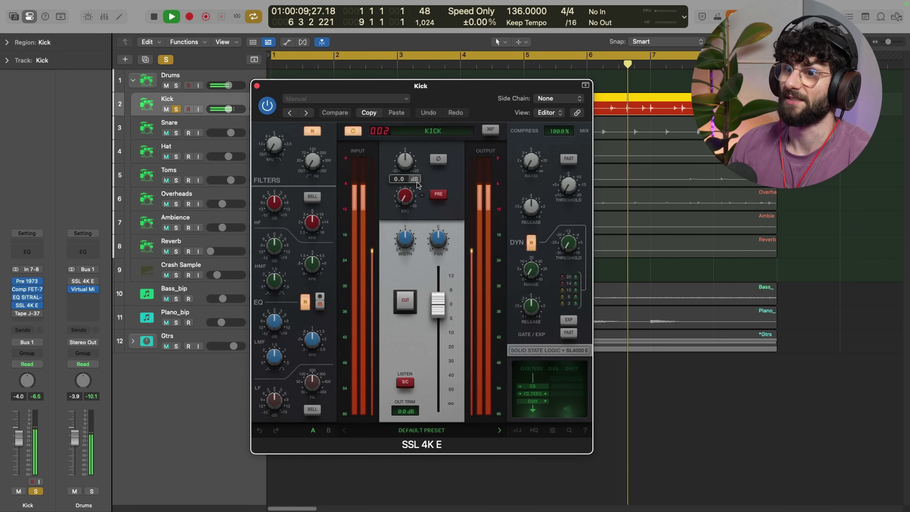
drag(454, 100, 492, 108)
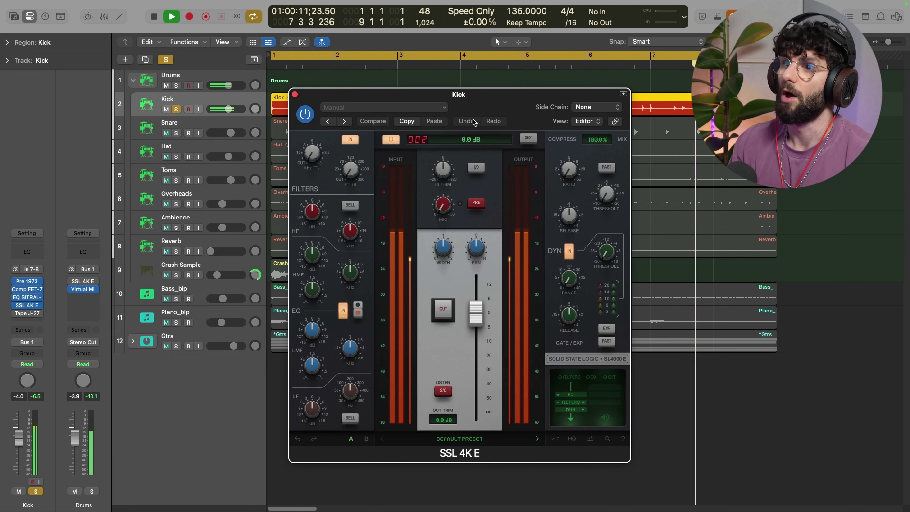
drag(423, 95, 415, 91)
mouse_move(432, 242)
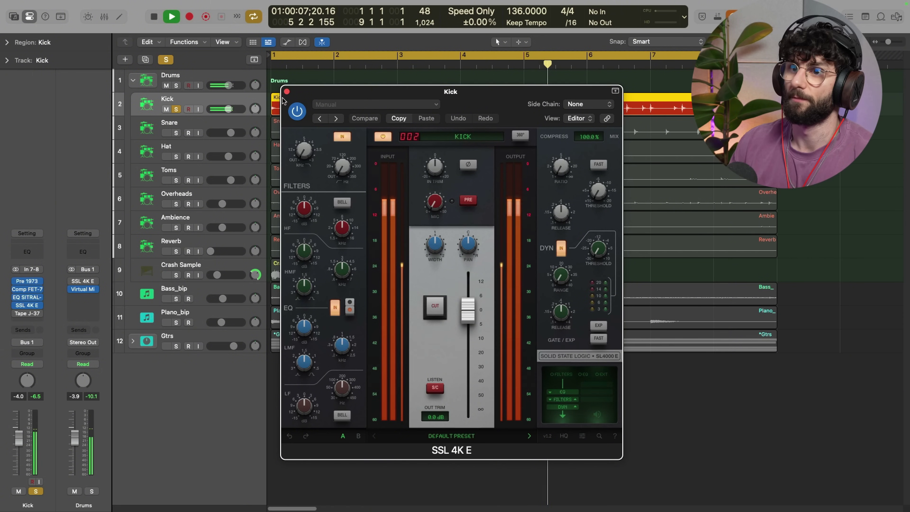
key(v)
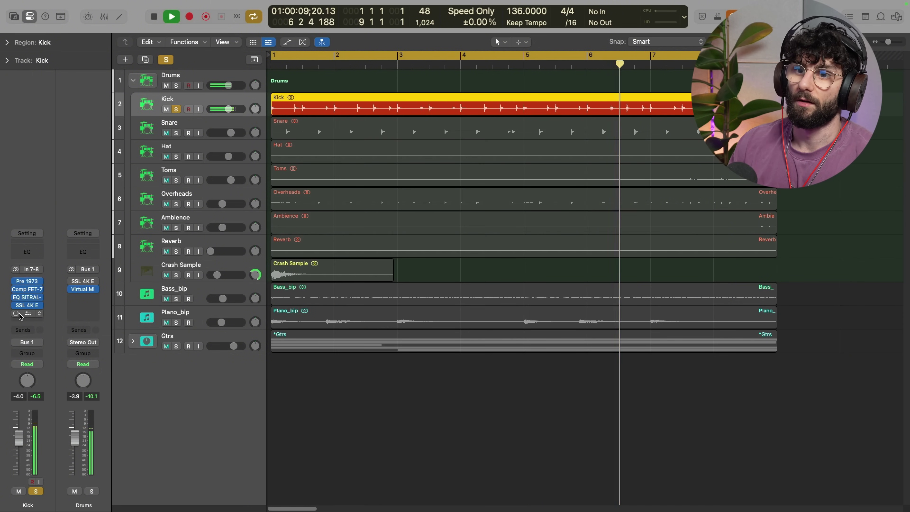
Step: On the Kick's Tape J-37, audition colours 2 and 4, keep Gritty colour 3, and raise drive to about 9.4 dB
click(27, 313)
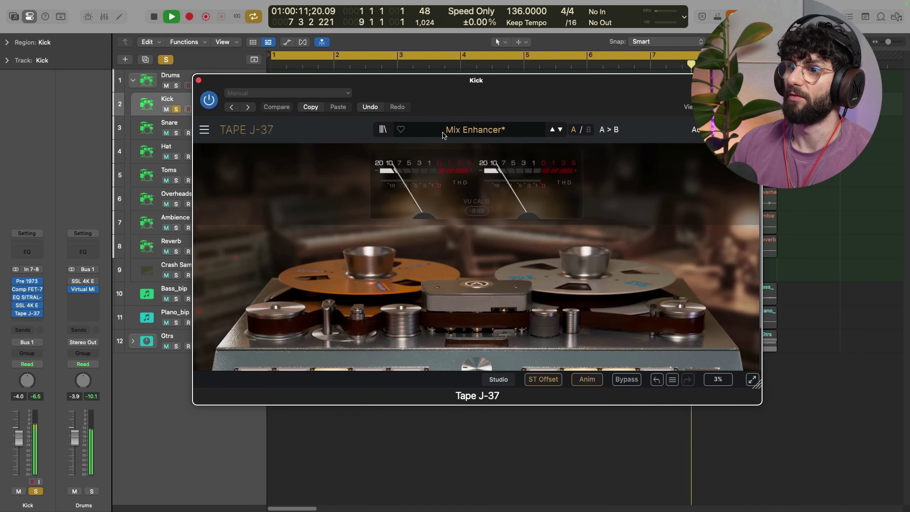
drag(358, 81, 366, 94)
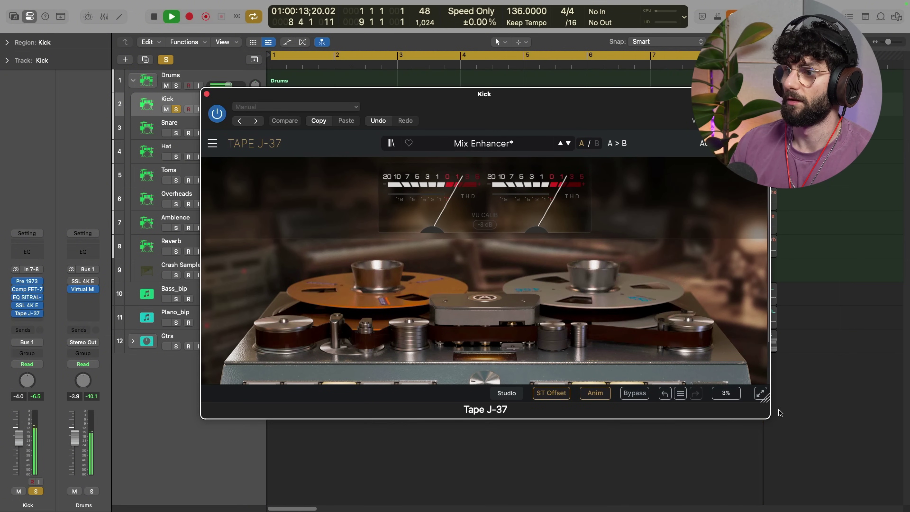
click(759, 393)
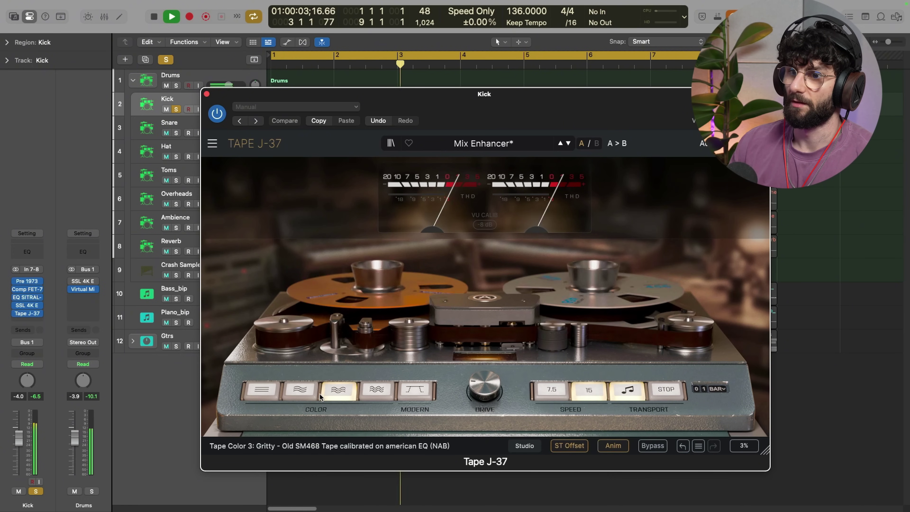
click(302, 392)
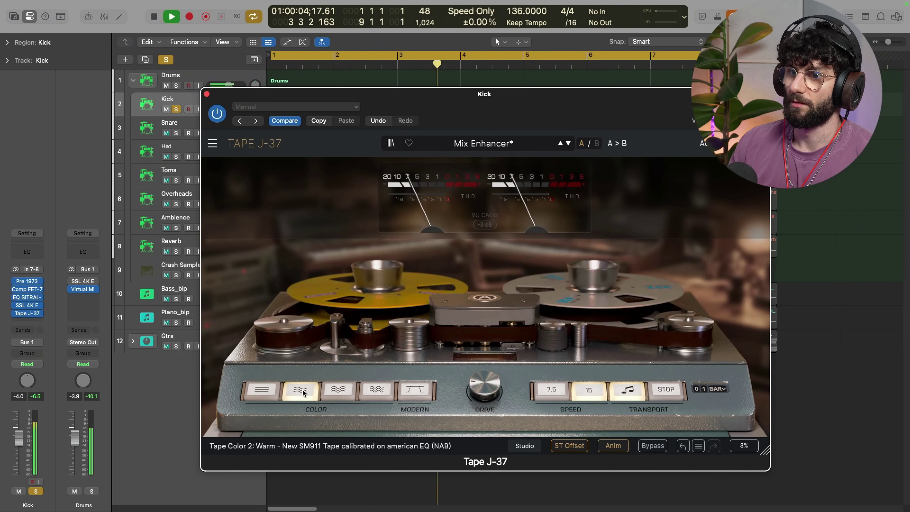
click(324, 392)
click(376, 390)
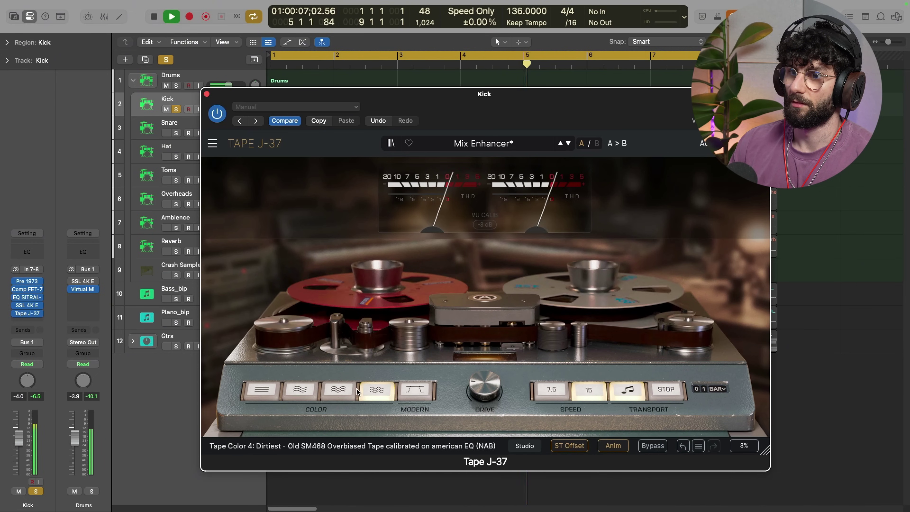
click(343, 392)
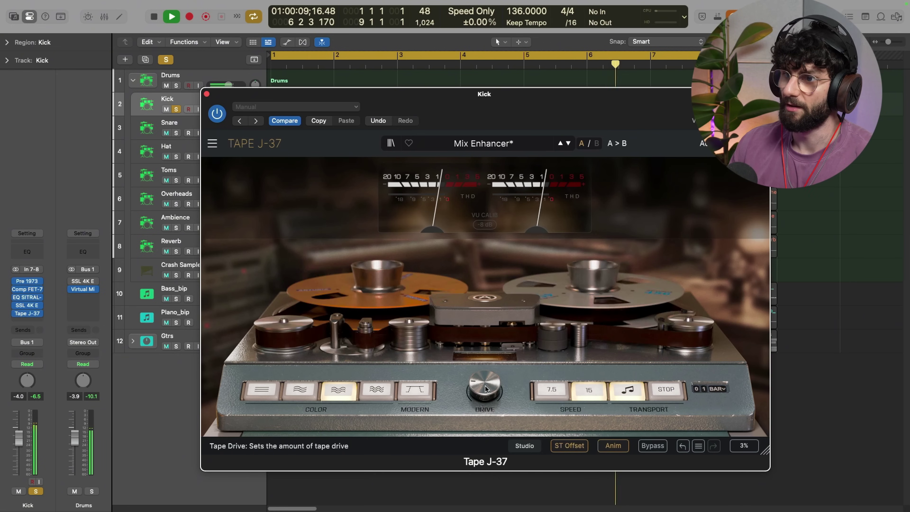
mouse_move(486, 388)
drag(486, 388, 485, 376)
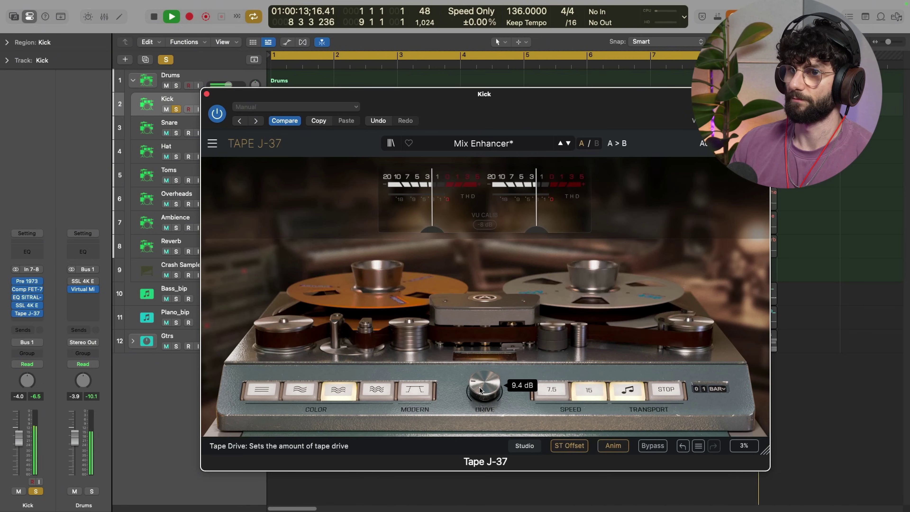
key(super+w)
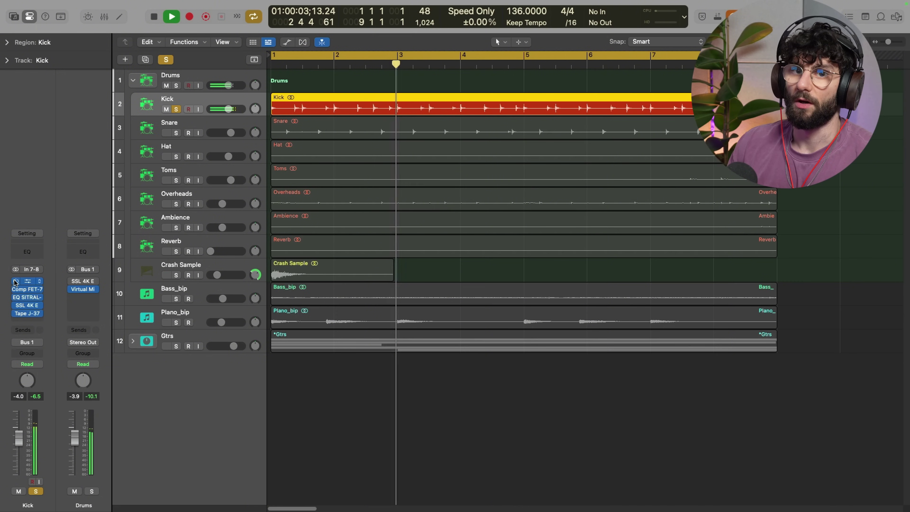
Step: Play the soloed Kick and select its five insert plugins, Pre 1973 through Tape J-37
key(space)
key(space)
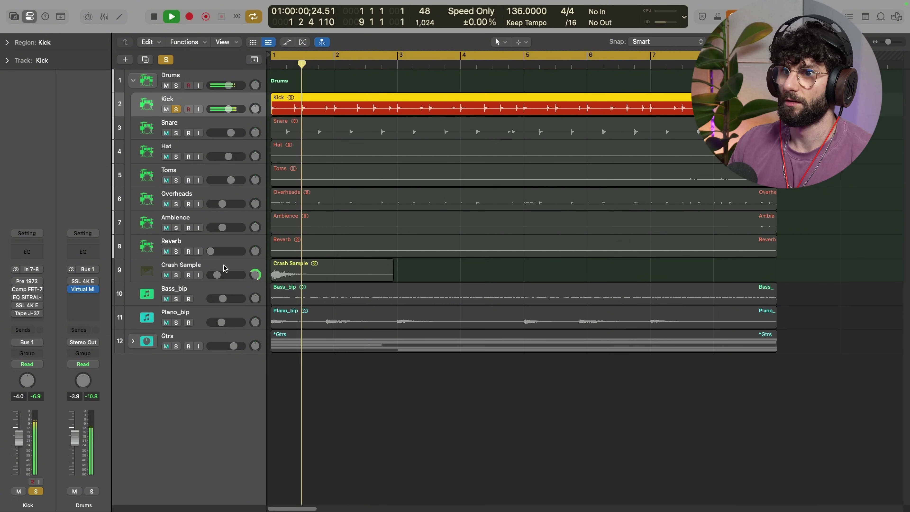
drag(54, 283, 28, 279)
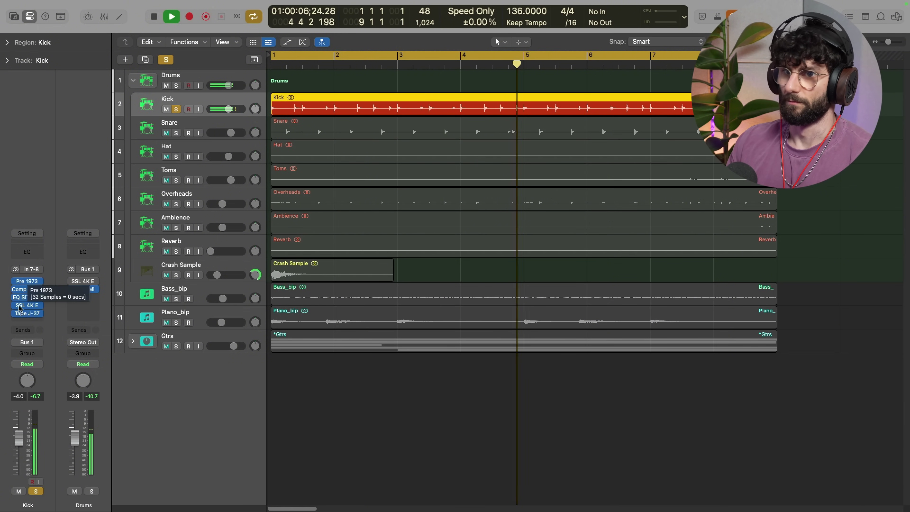
click(28, 280)
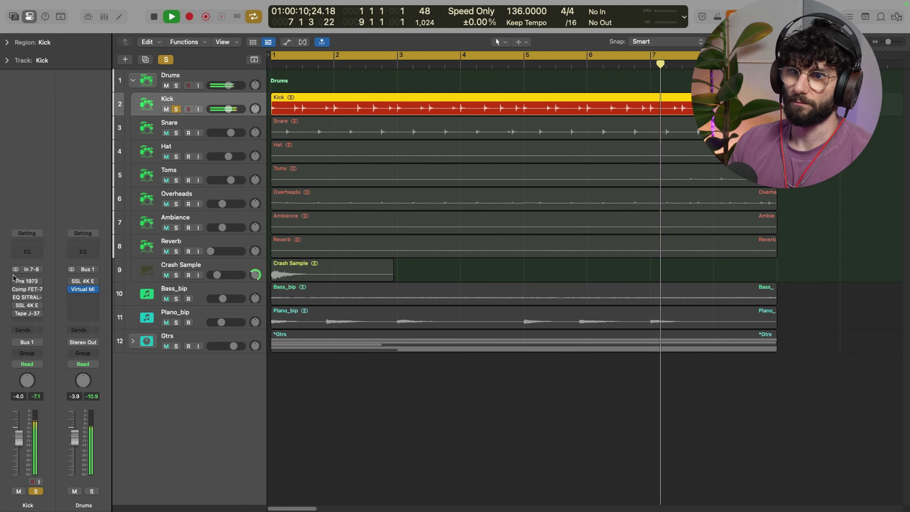
drag(10, 282, 27, 313)
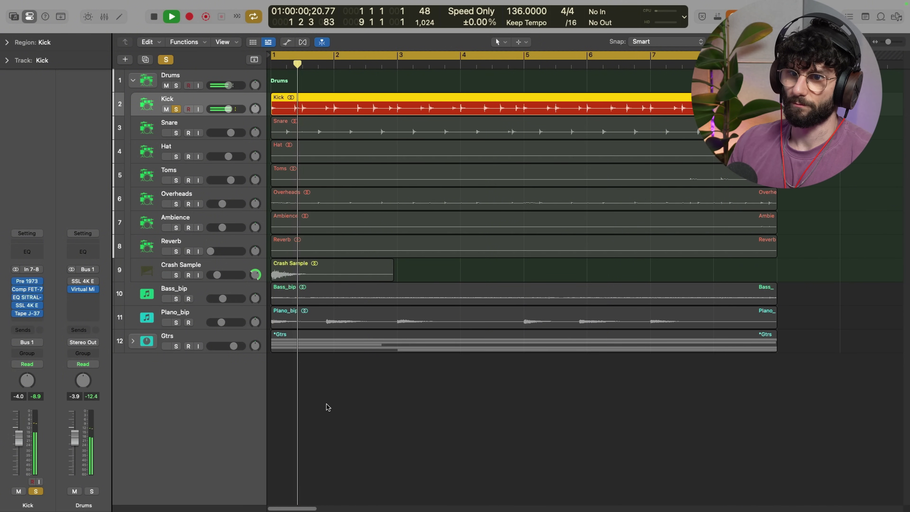
Step: Stop playback, leaving the Kick track soloed
key(space)
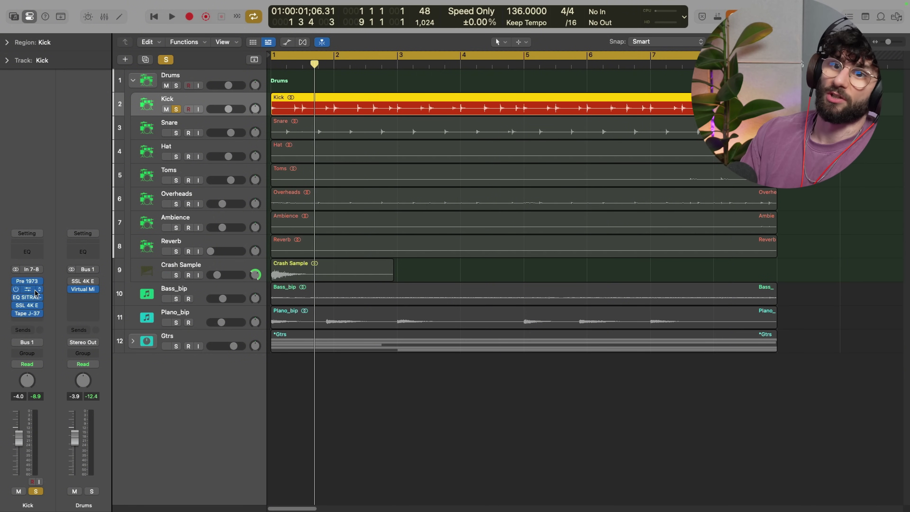
mouse_move(26, 293)
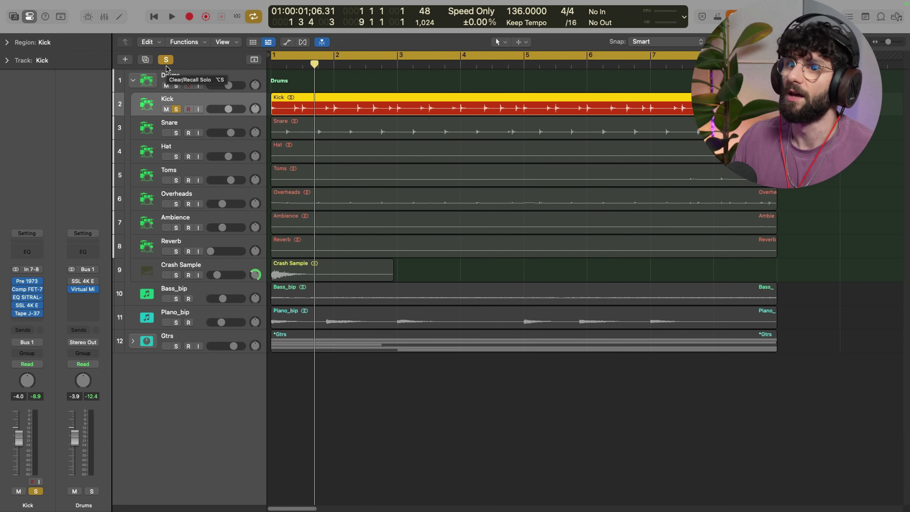
Step: Solo the Snare alongside the Kick and check its Comp FET-76 settings
click(191, 125)
click(176, 133)
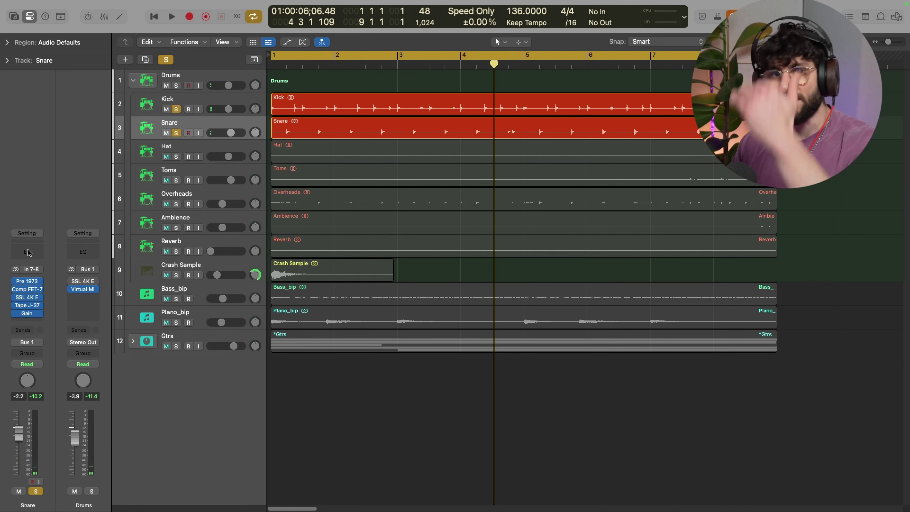
click(27, 289)
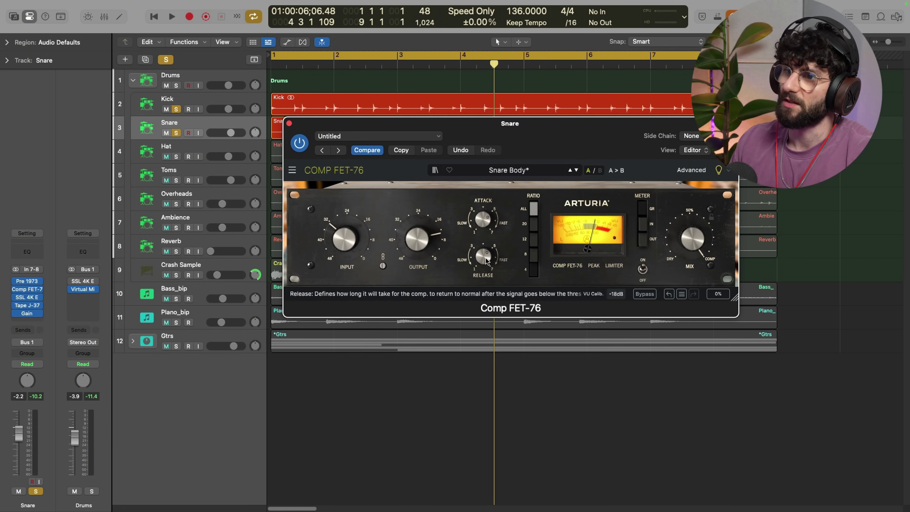
click(289, 124)
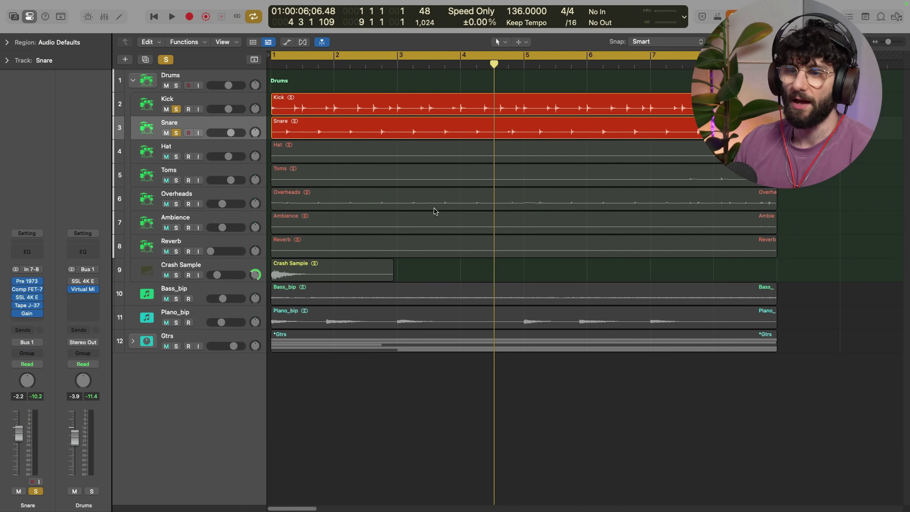
Step: Move the Toms' Tape J-37 below SSL 4K E, then select the Reverb track
click(205, 176)
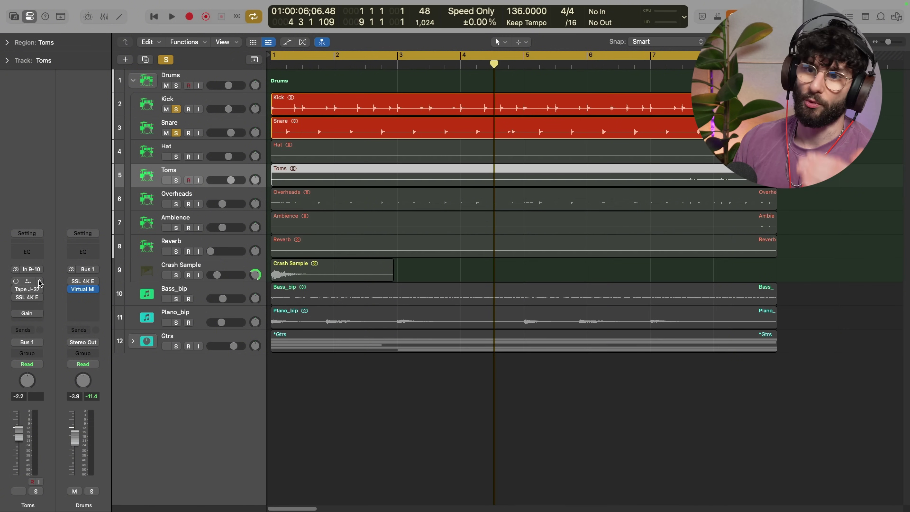
drag(39, 289, 40, 303)
click(41, 305)
click(41, 303)
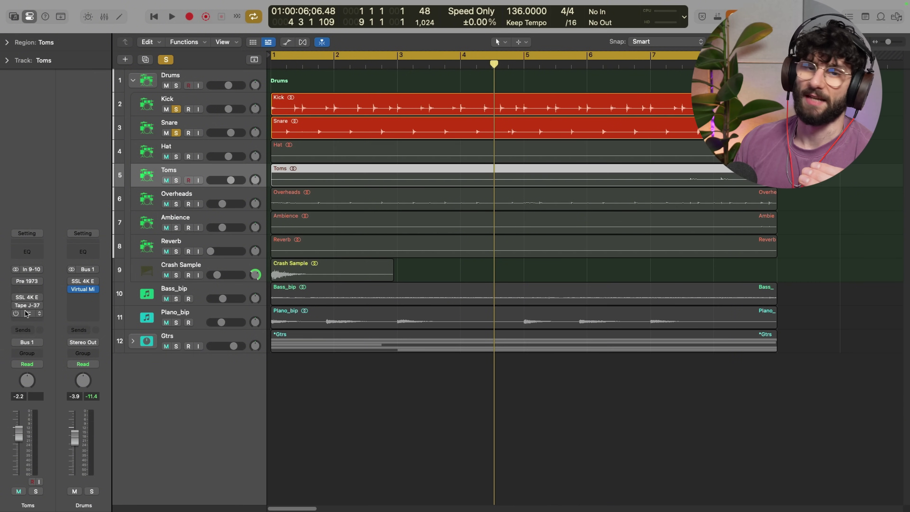
click(212, 195)
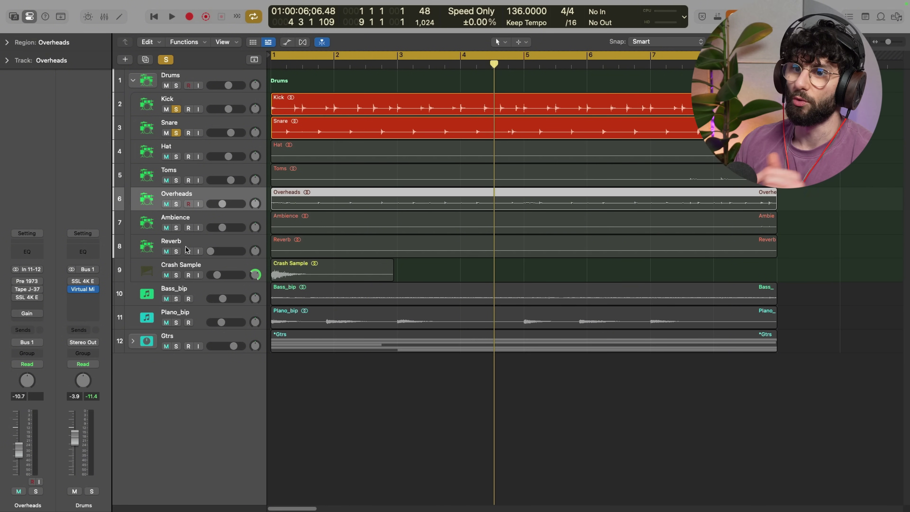
click(212, 243)
Step: In the Mixer, activate the Gain plugins on Overheads and Ambience
key(x)
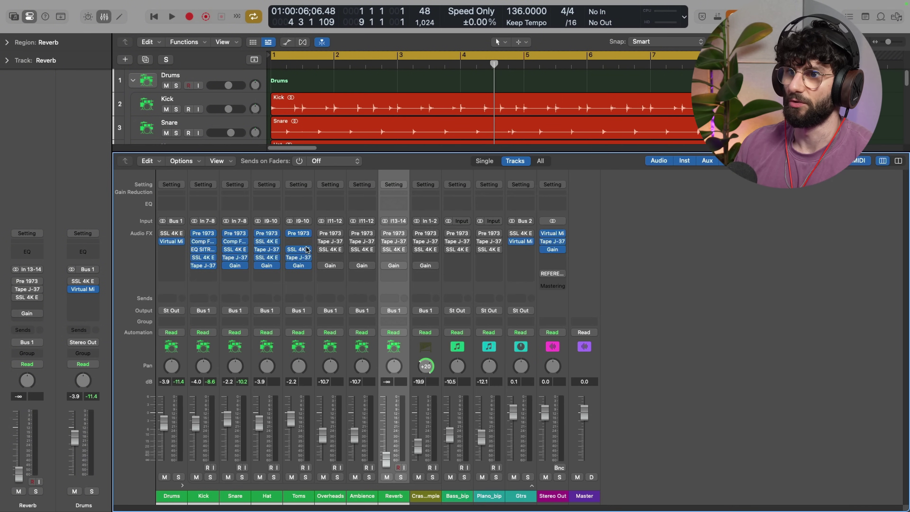
click(322, 265)
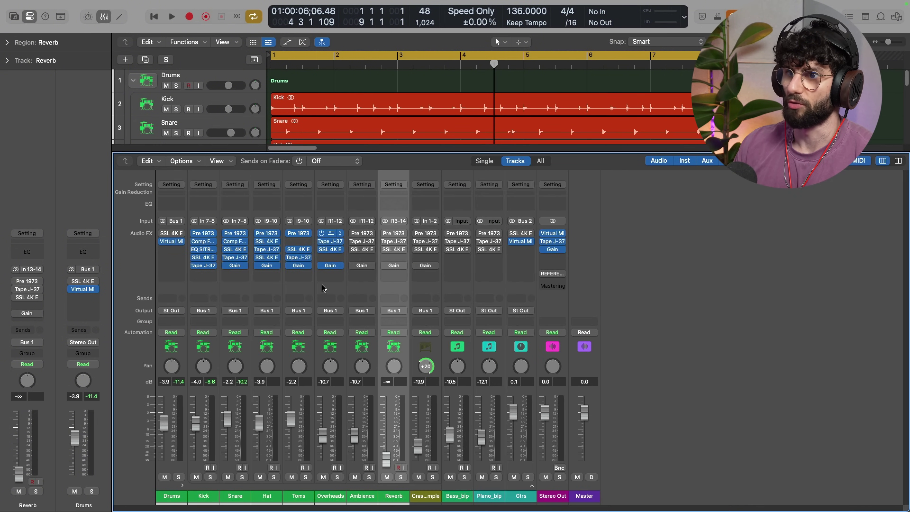
click(350, 266)
Step: Solo the Drums stack and play, A/B-ing the drum plugin bypass before leaving plugins active
click(172, 251)
key(s)
key(space)
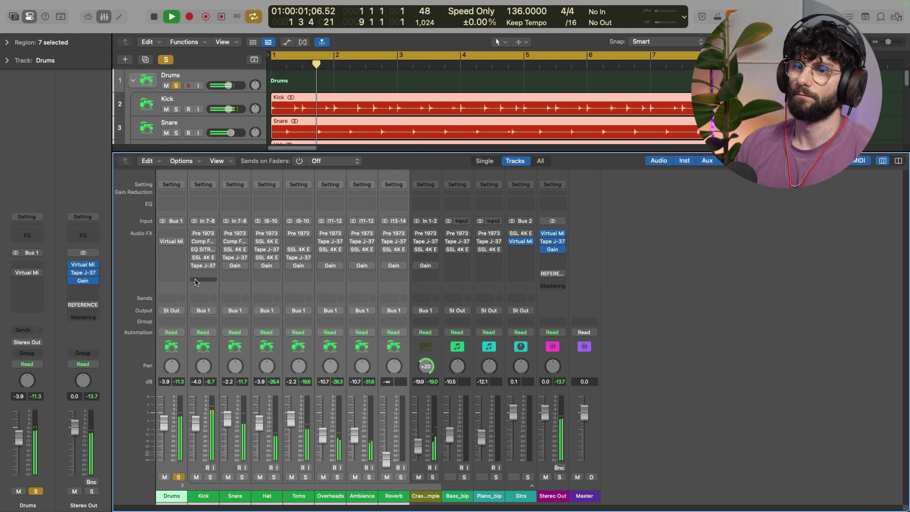
mouse_move(193, 235)
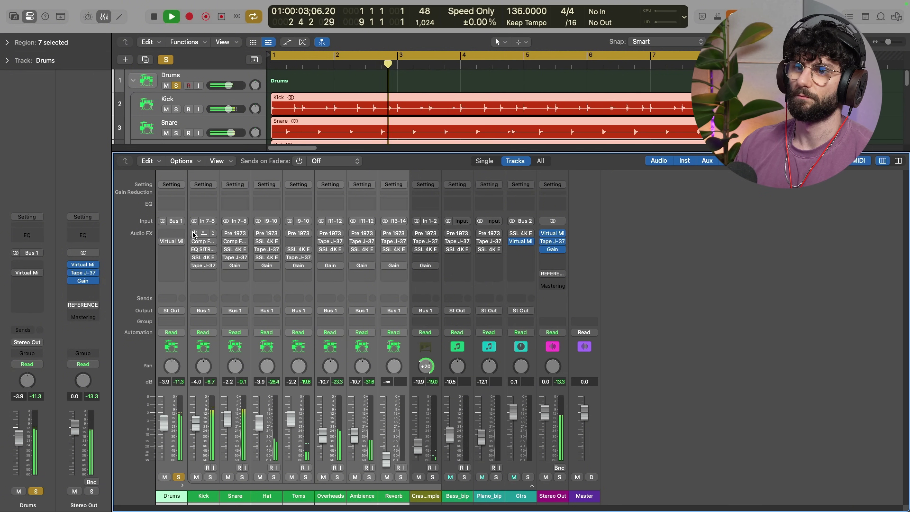
alt+click(194, 235)
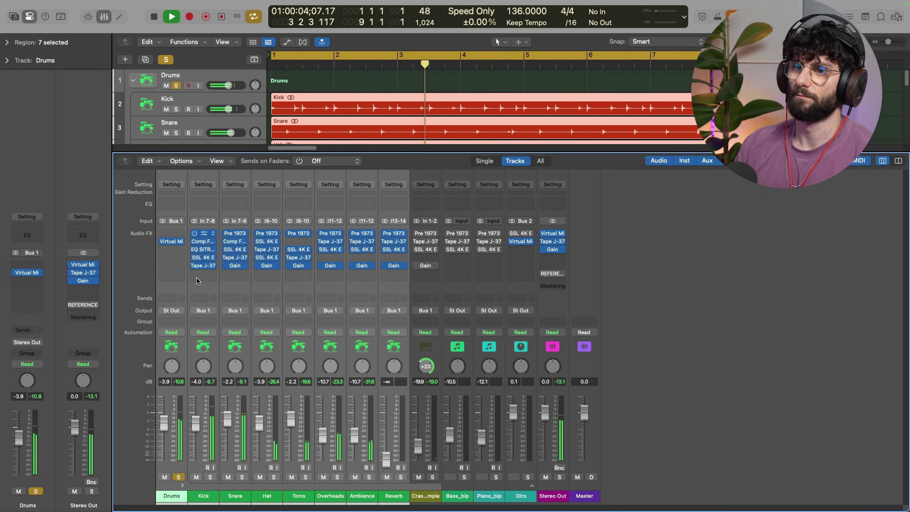
alt+click(194, 235)
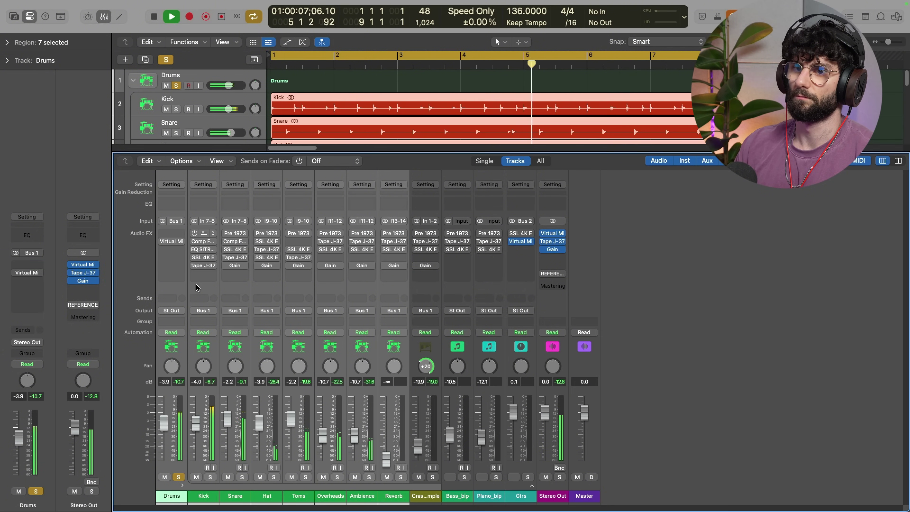
alt+click(193, 234)
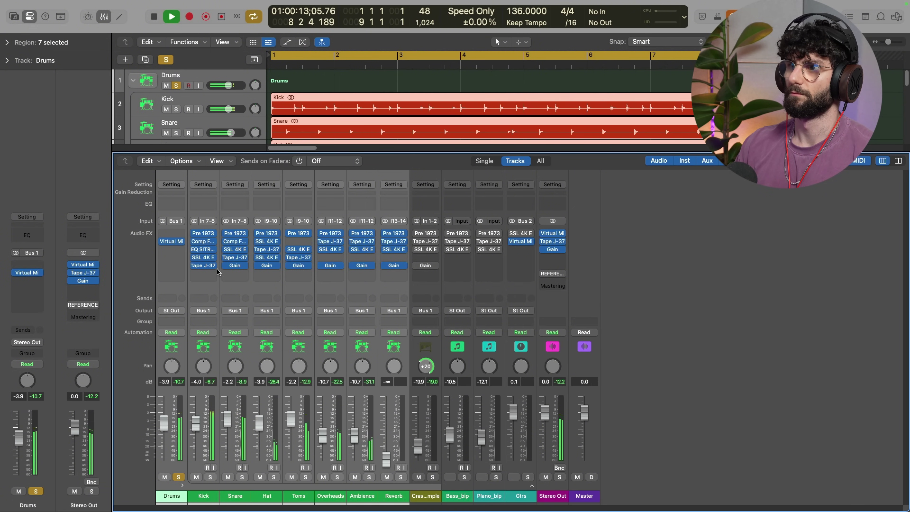
key(space)
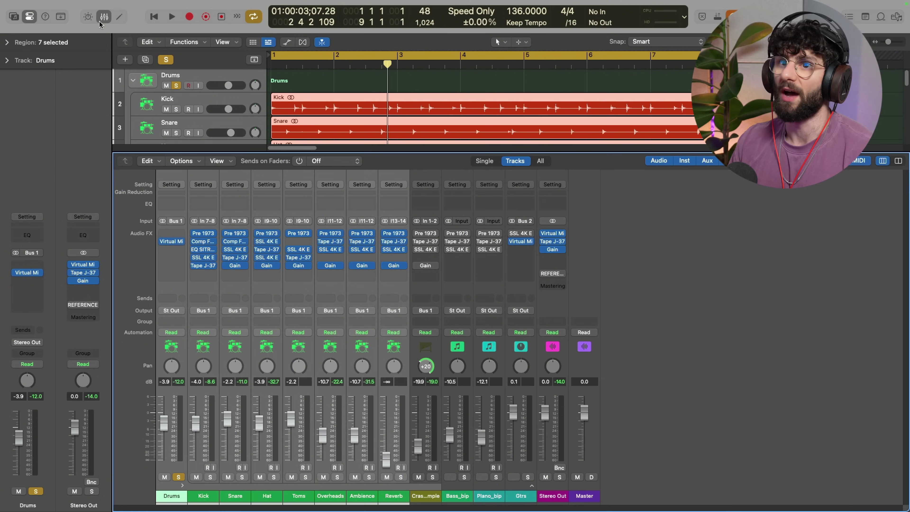
Step: Bounce the Kick region in place to a new Kick_bip track, muting the original
click(104, 16)
click(220, 105)
click(231, 105)
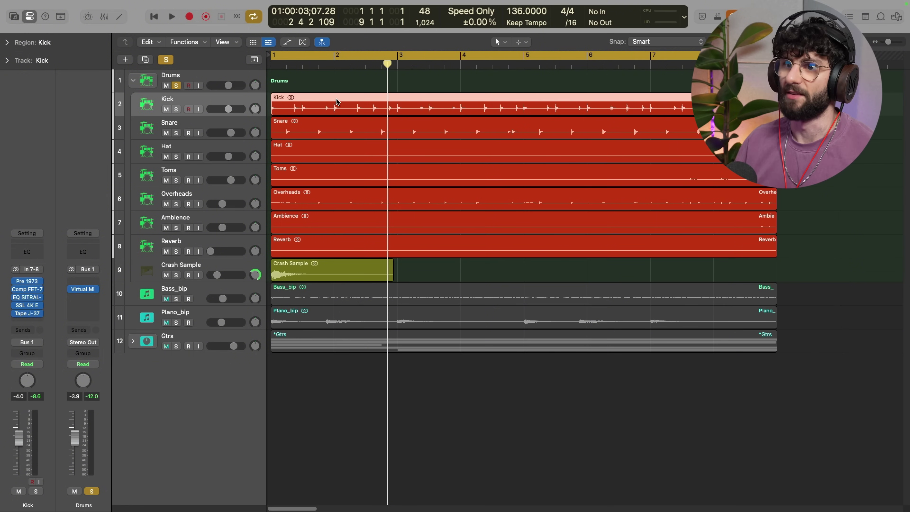
key(ctrl+b)
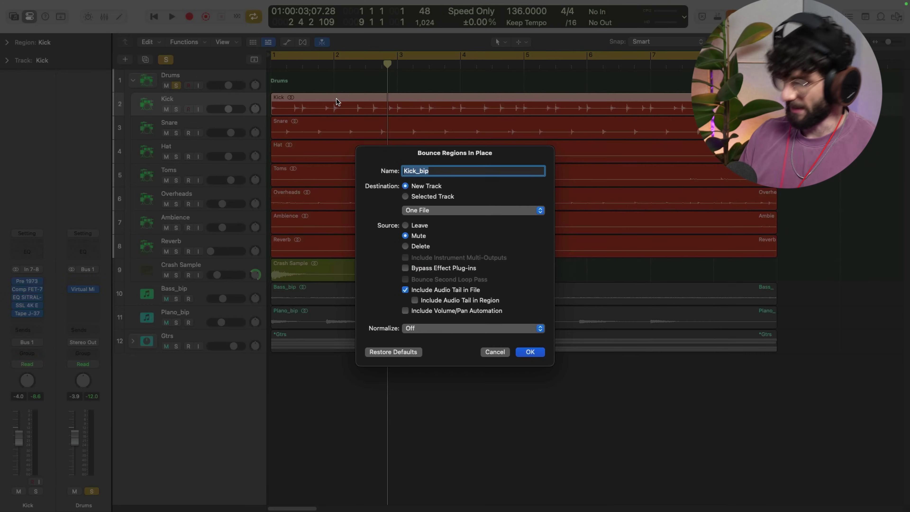
key(Return)
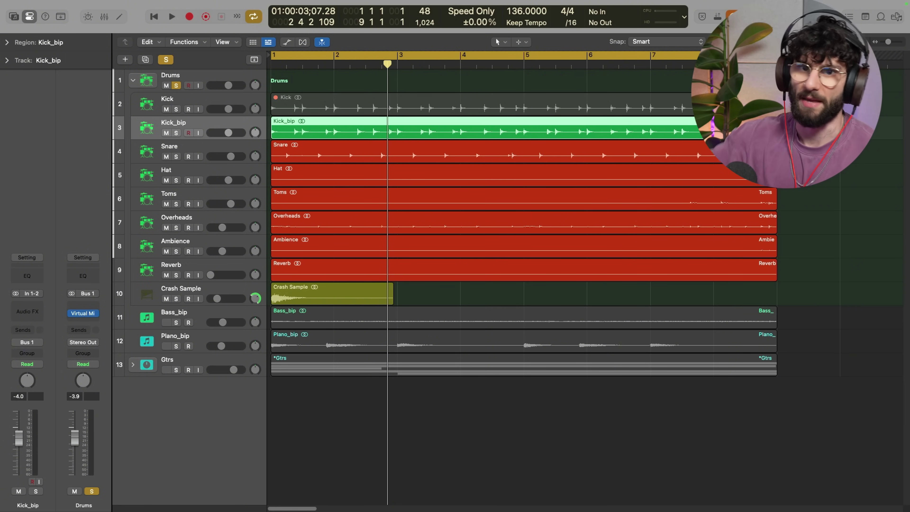
Step: Select the Drums summing track header
click(132, 82)
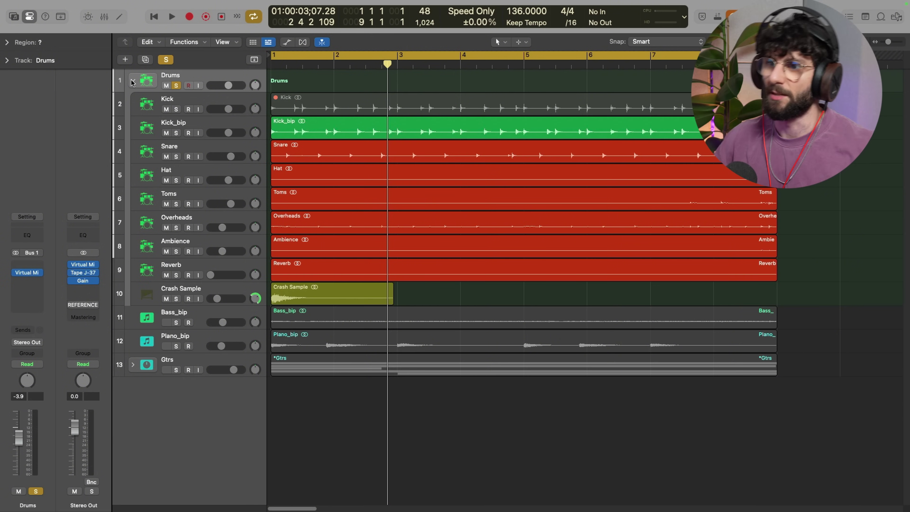
Step: Turn off the Drums solo and select the Kick track
click(176, 85)
click(157, 104)
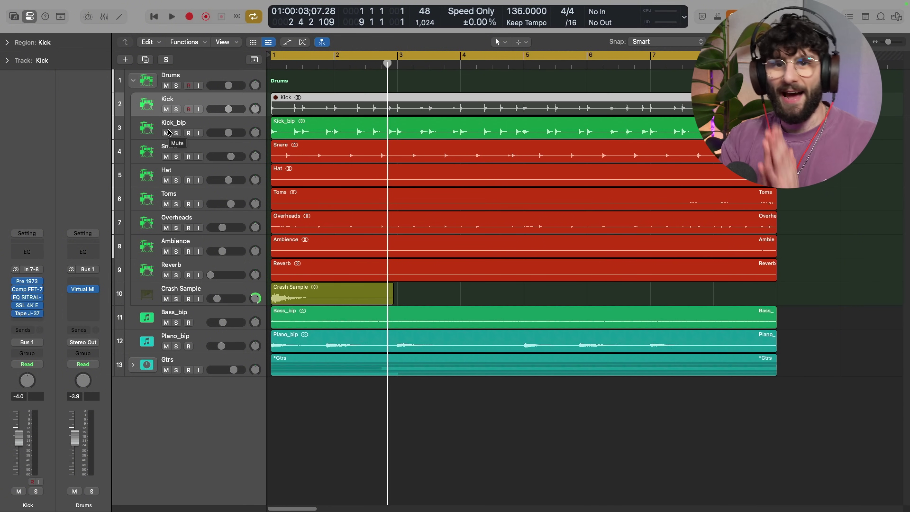